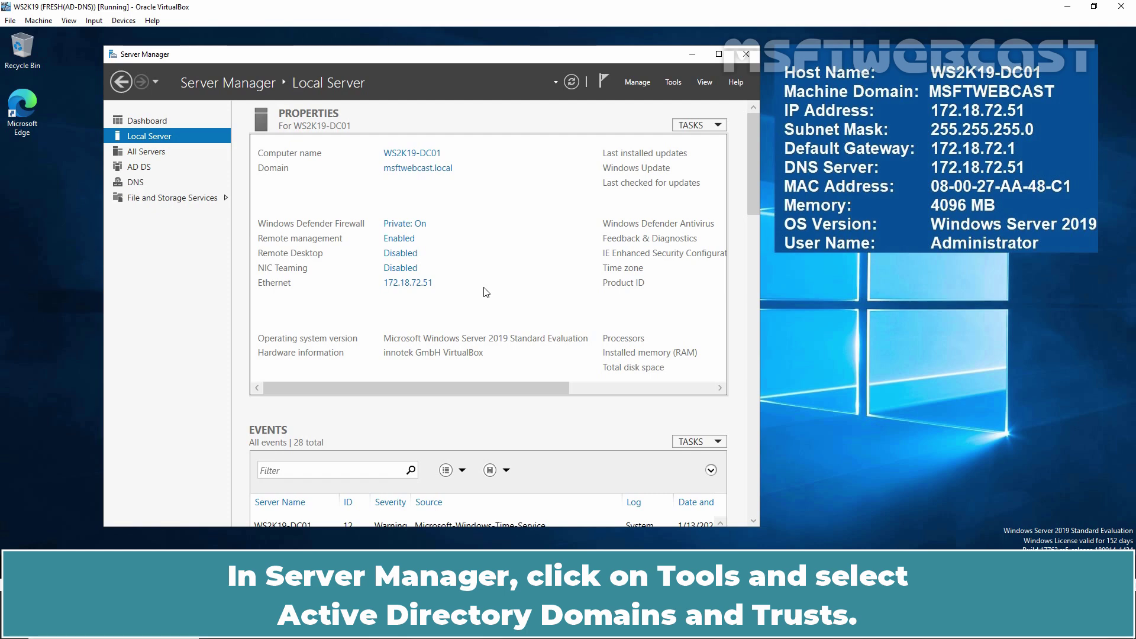
- Open Active Directory Domains and Trusts and add and apply the msftwebcast.in alternative UPN suffix
{"action": "left_click", "coordinate": [673, 84]}
{"action": "left_click", "coordinate": [693, 111]}
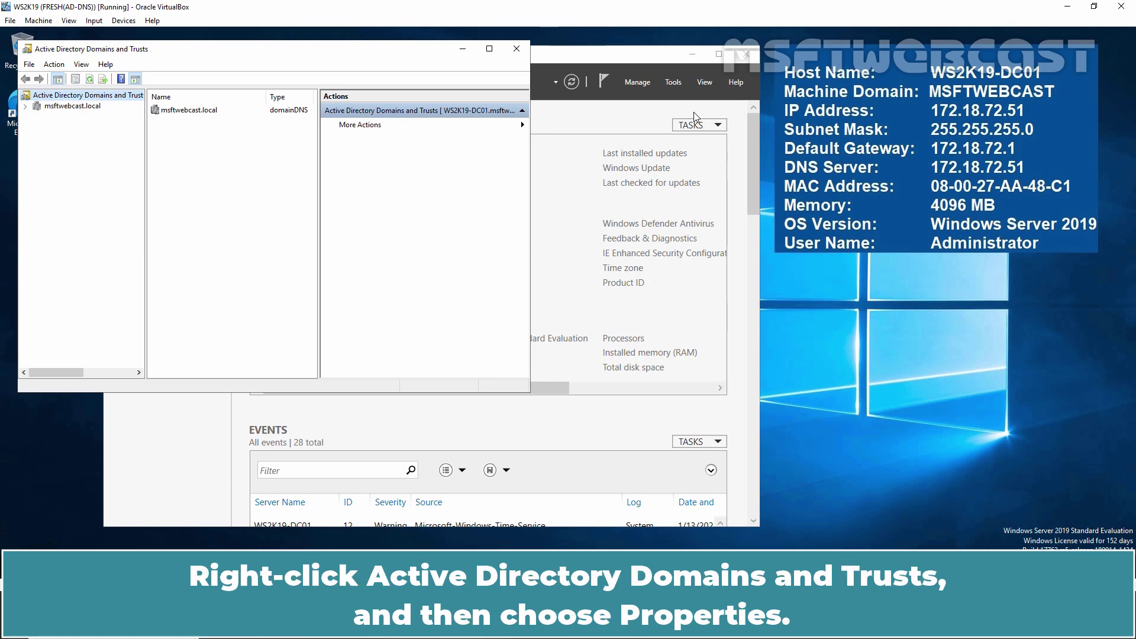
{"action": "right_click", "coordinate": [108, 95]}
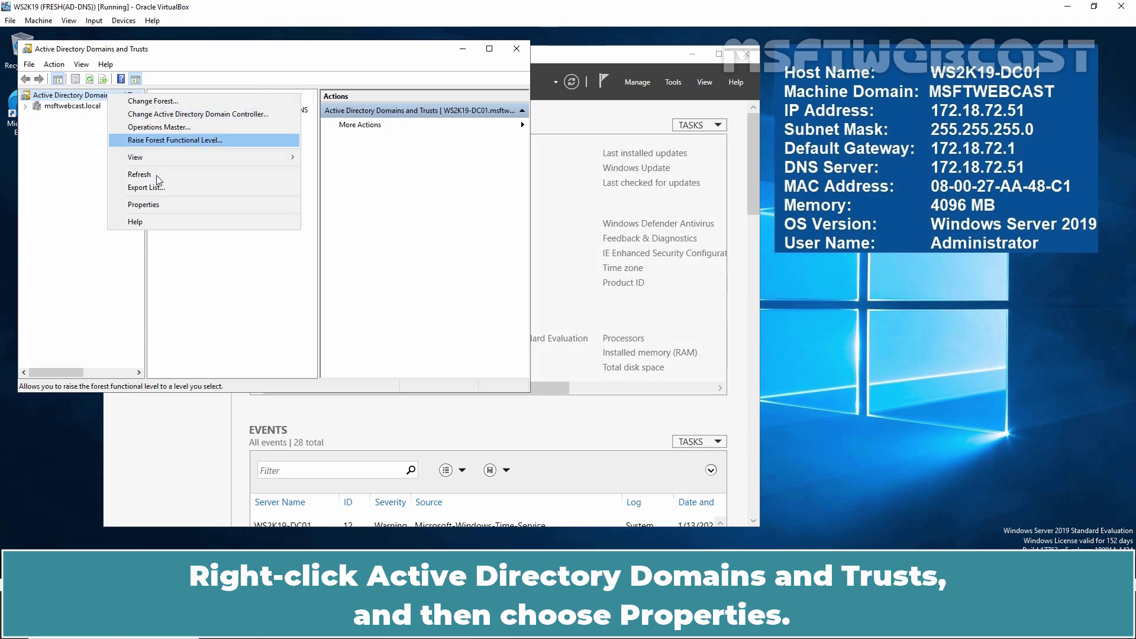
{"action": "left_click", "coordinate": [166, 206]}
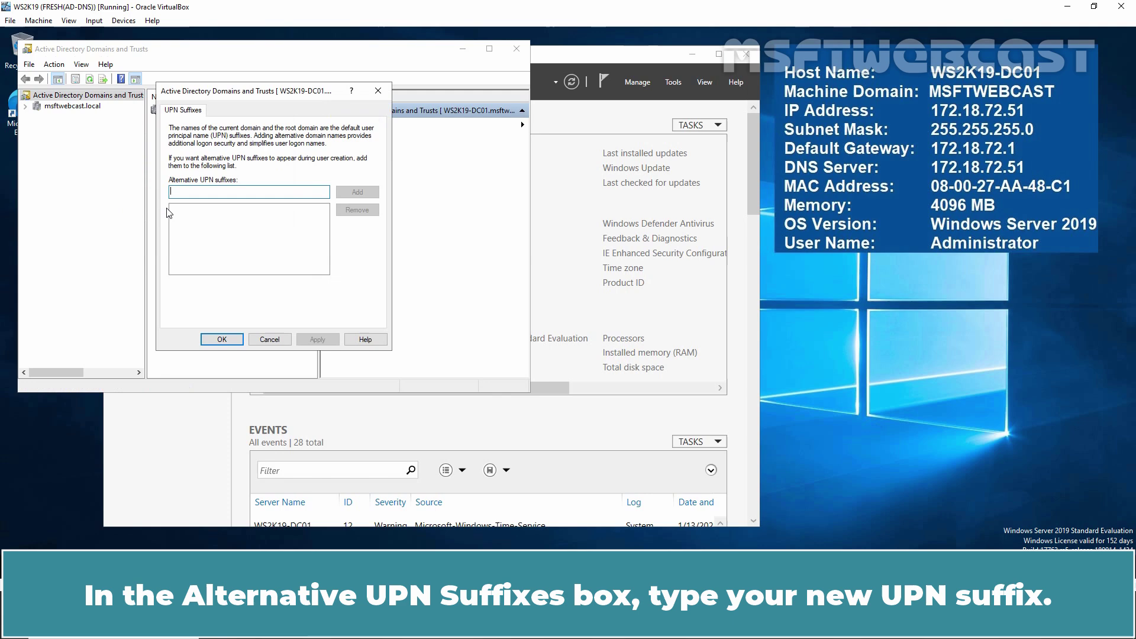
{"action": "type", "text": "msftwebcast"}
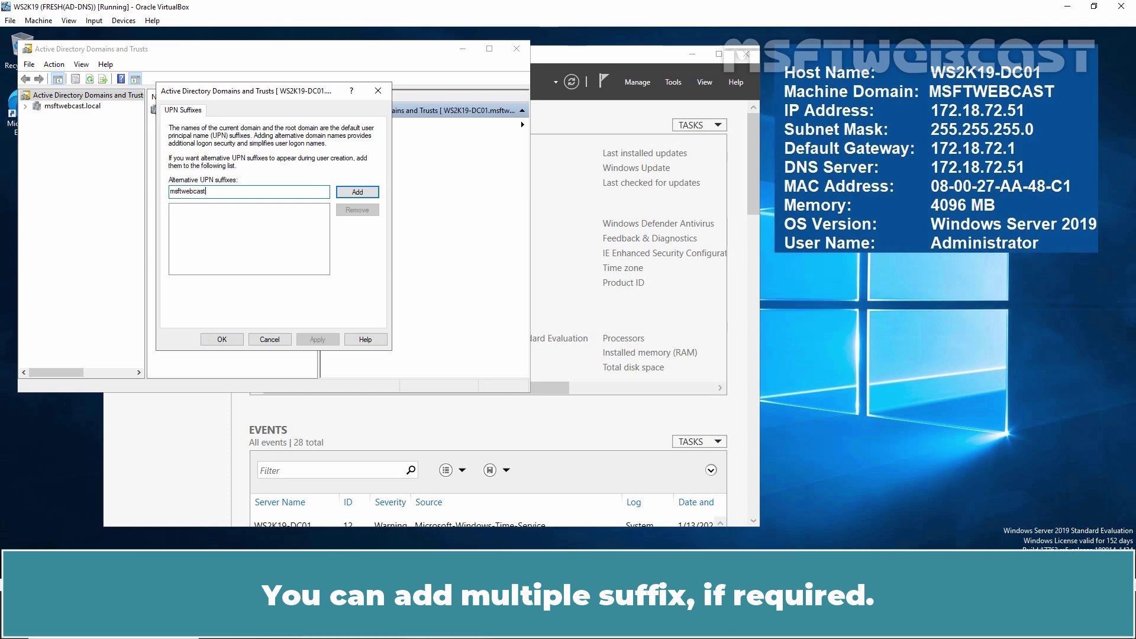
{"action": "type", "text": ".in"}
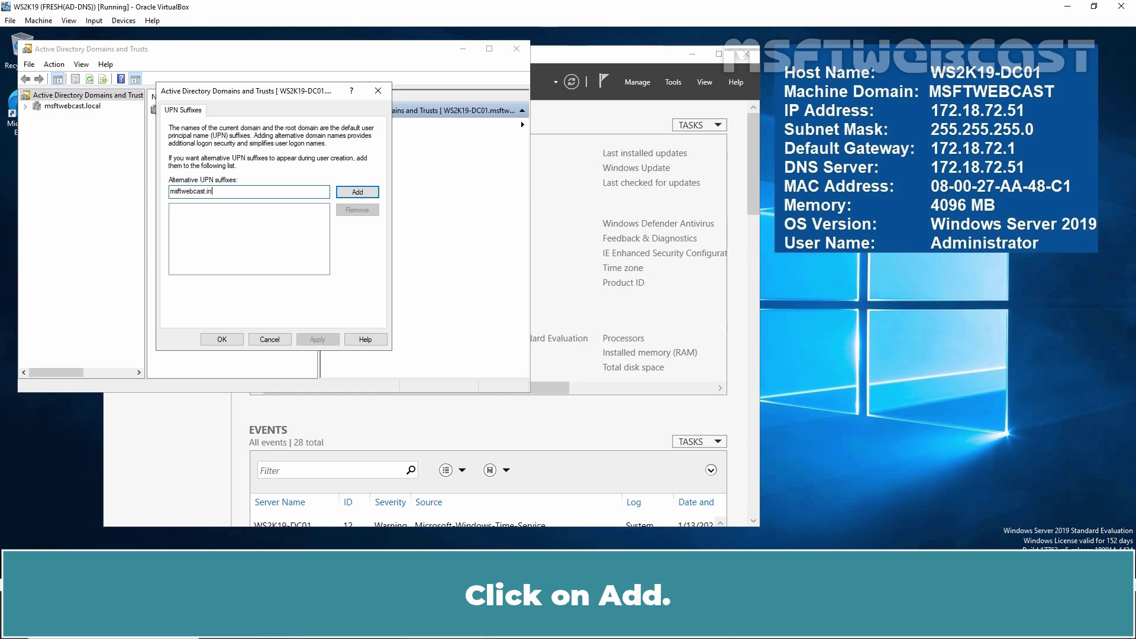
{"action": "left_click", "coordinate": [356, 194]}
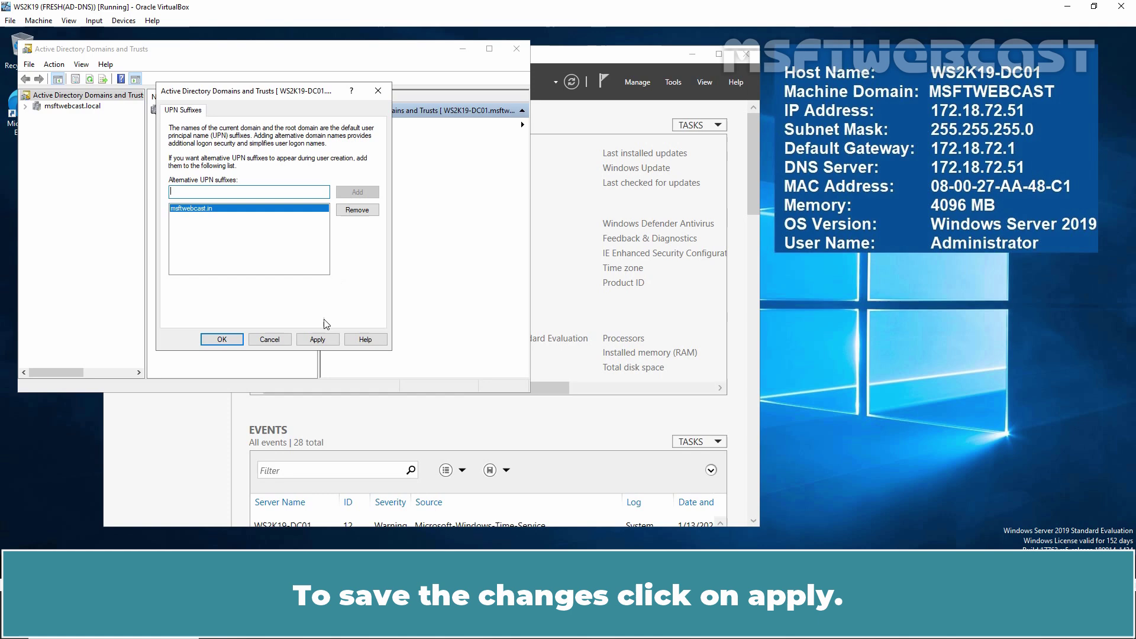
{"action": "left_click", "coordinate": [321, 337]}
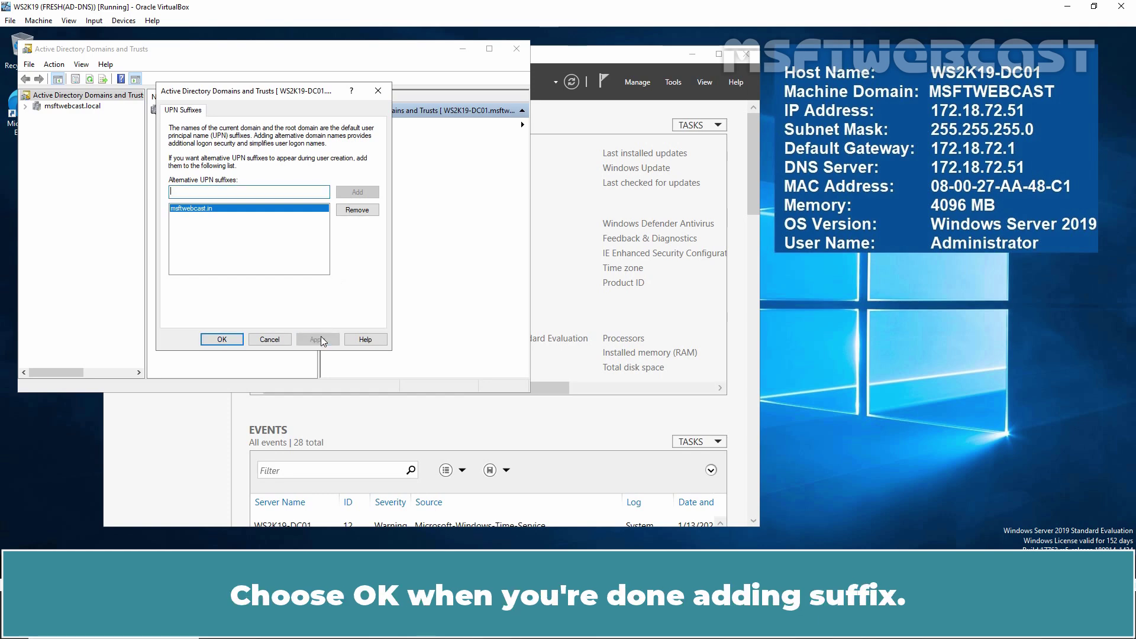
- Close the UPN suffix settings and launch Active Directory Users and Computers via dsa.msc
{"action": "left_click", "coordinate": [220, 339]}
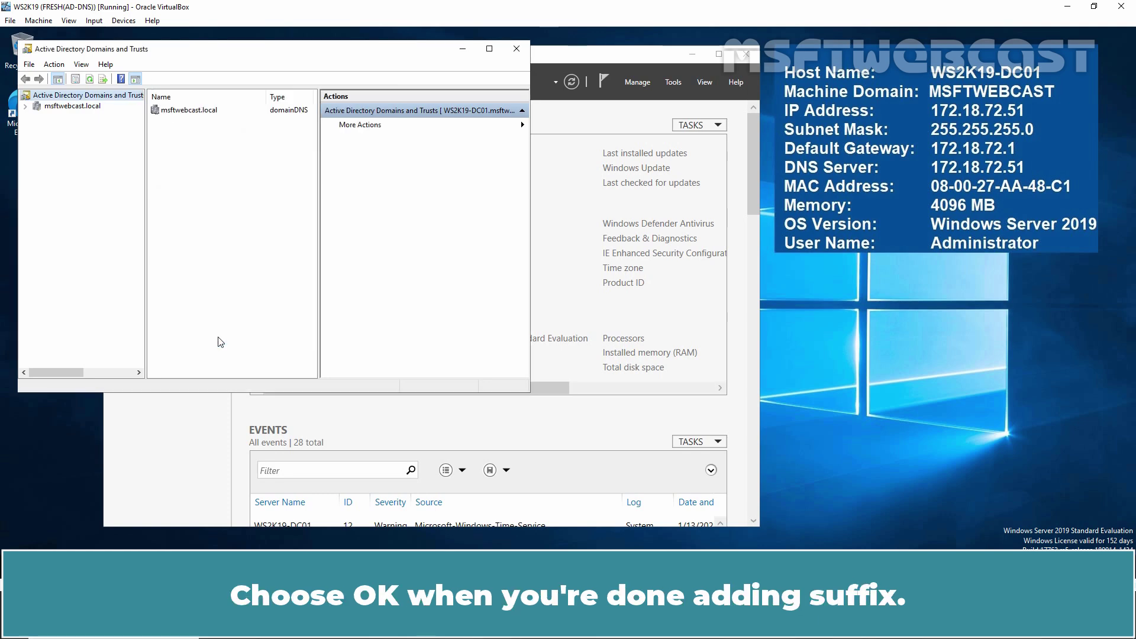
{"action": "key", "text": "super+r"}
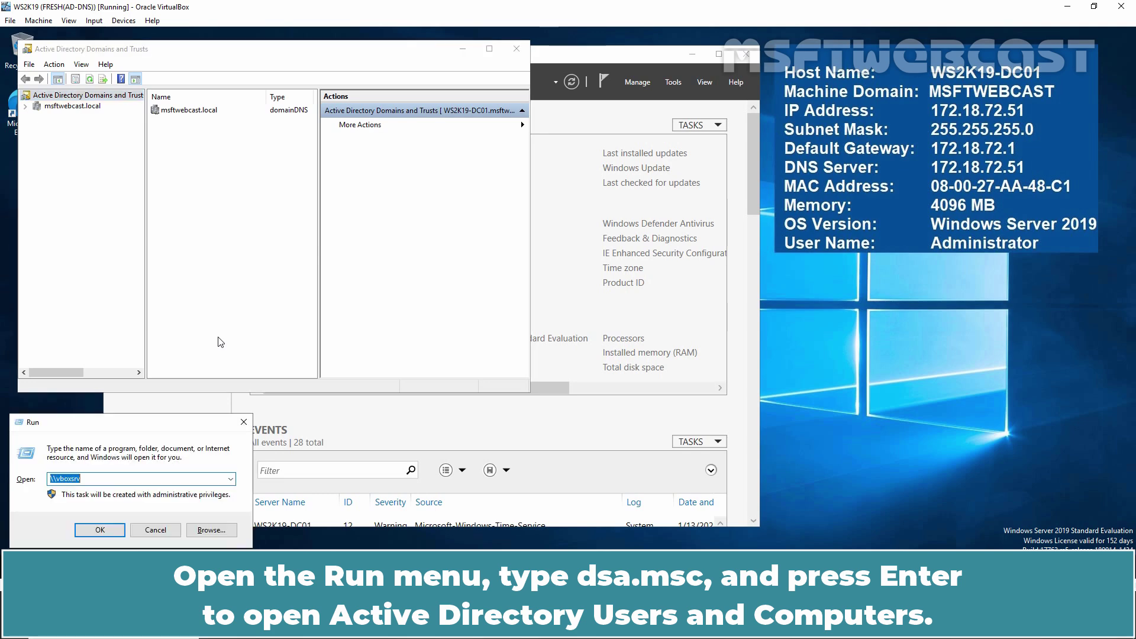
{"action": "type", "text": "dsa.msc"}
{"action": "key", "text": "Return"}
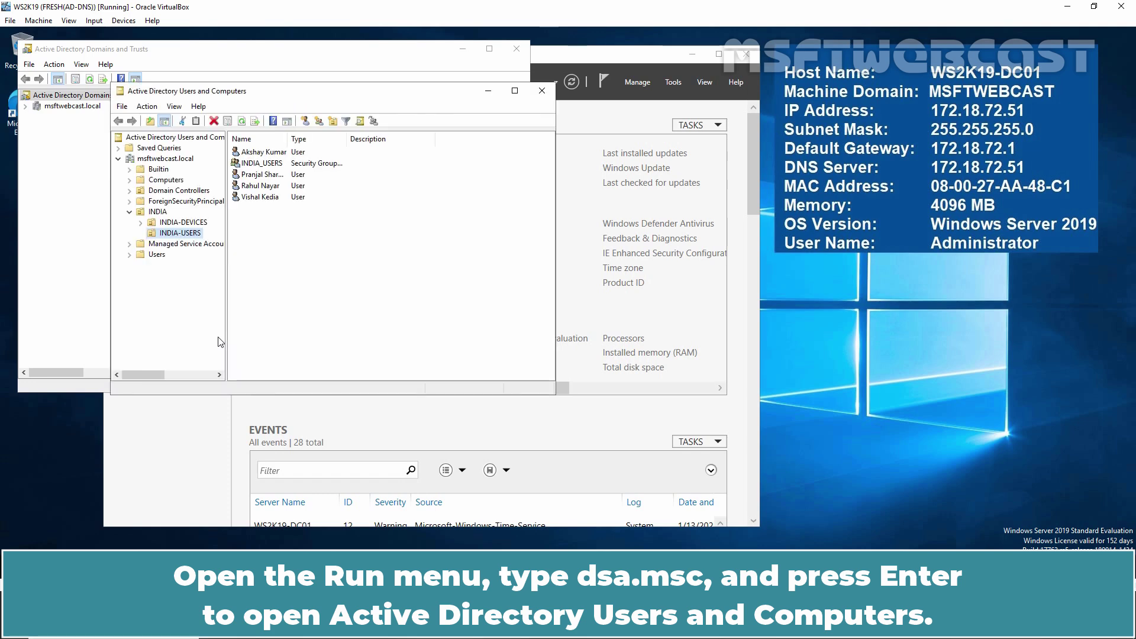
{"action": "left_click", "coordinate": [275, 154]}
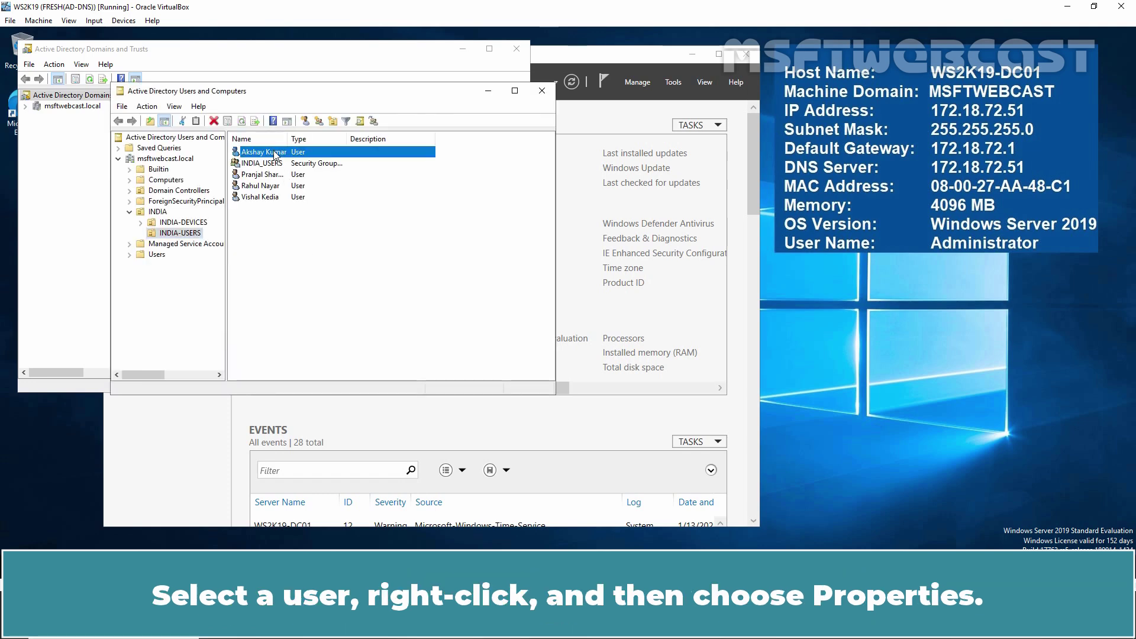
{"action": "right_click", "coordinate": [275, 154]}
{"action": "left_click", "coordinate": [305, 312]}
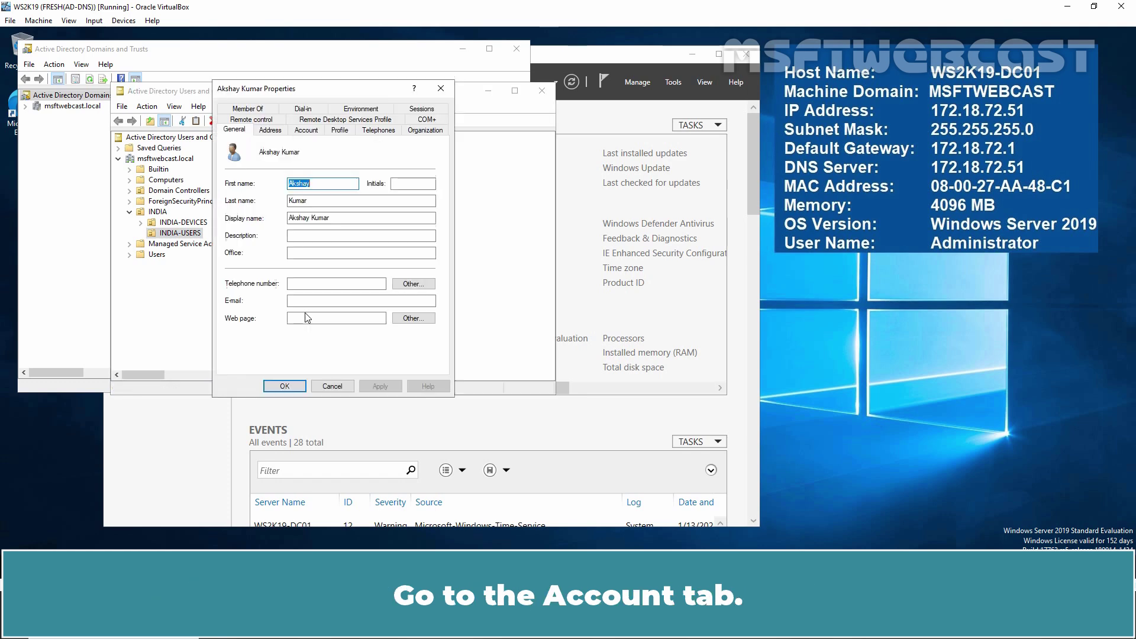
{"action": "left_click", "coordinate": [306, 130]}
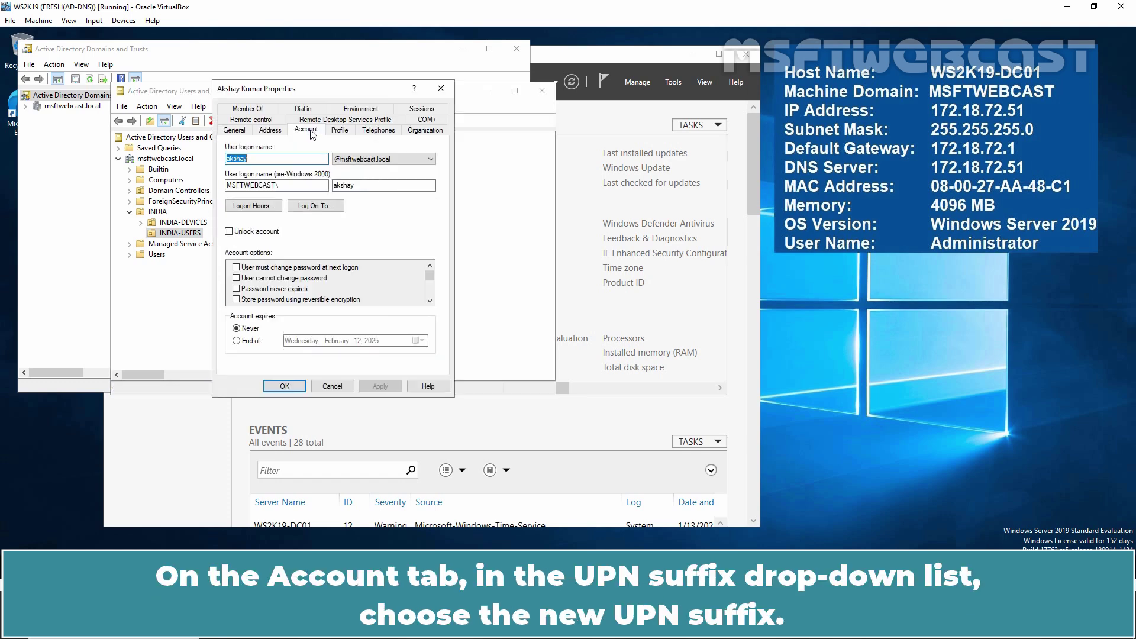
{"action": "left_click", "coordinate": [429, 159]}
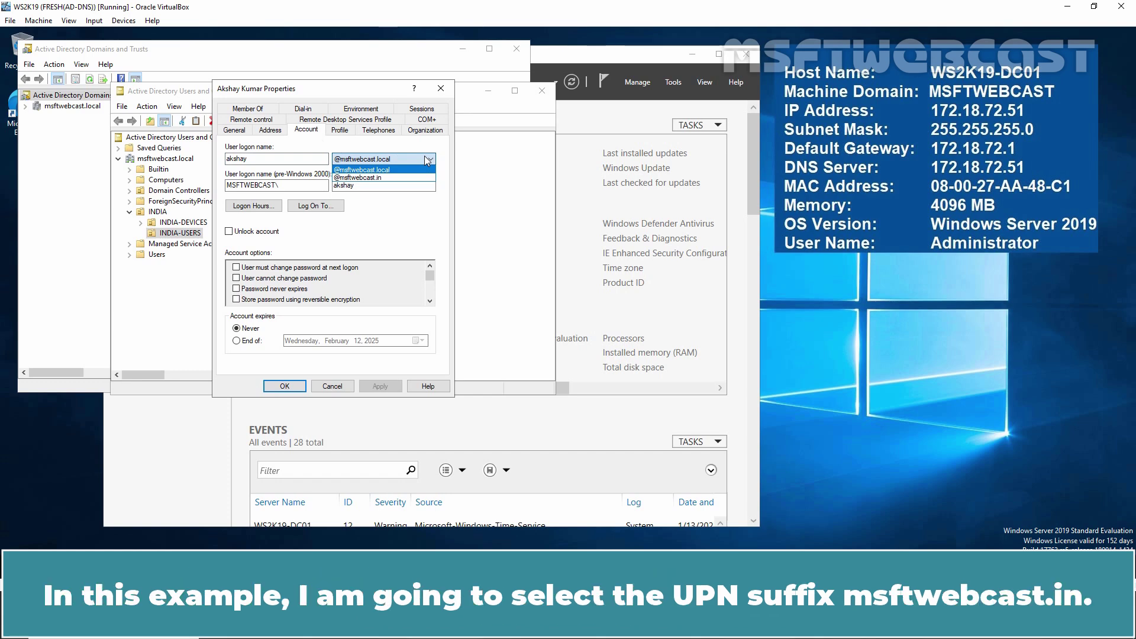
{"action": "left_click", "coordinate": [358, 178]}
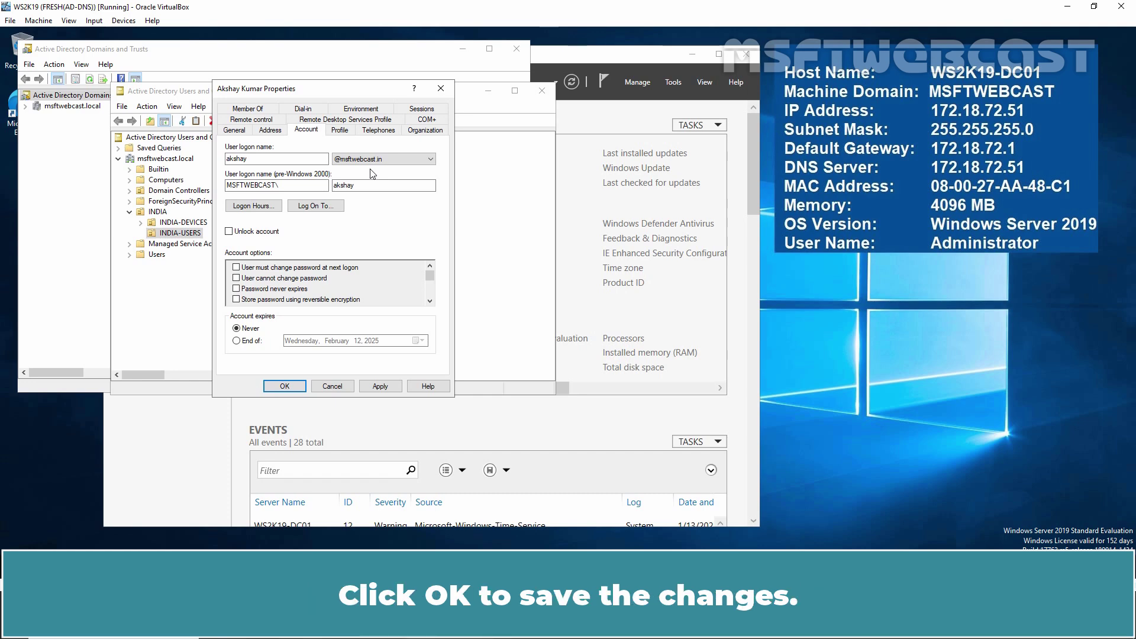
{"action": "left_click", "coordinate": [288, 387]}
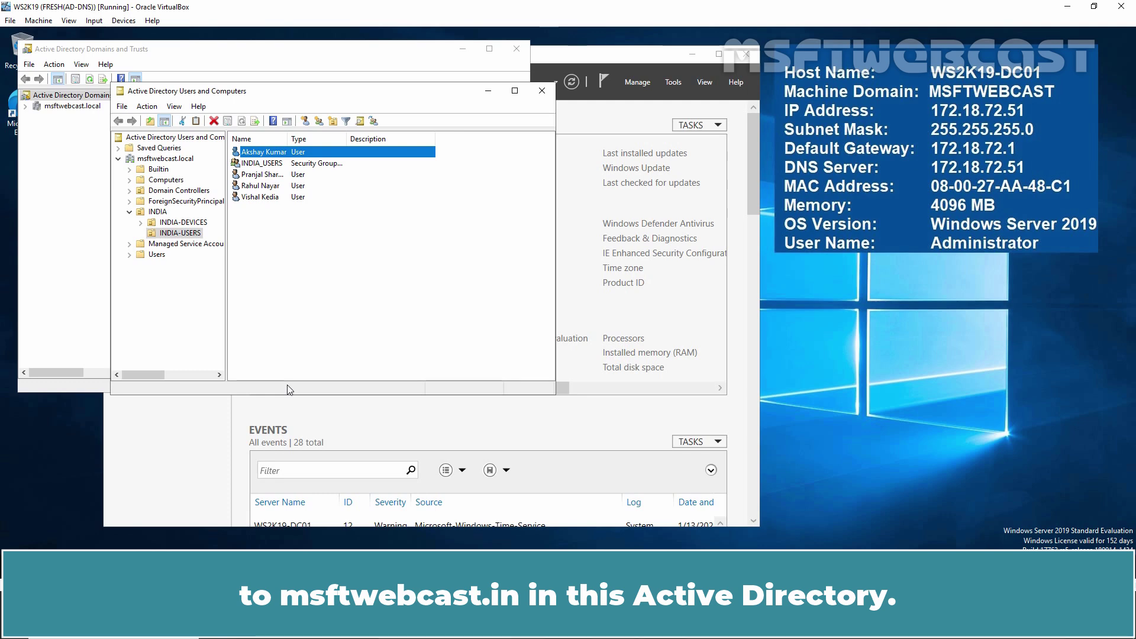
{"action": "key", "text": "super+x"}
- Run the Get-ADUser command from Notepad in admin PowerShell, storing msftwebcast.local users in $LocalUsers
{"action": "left_click", "coordinate": [110, 421]}
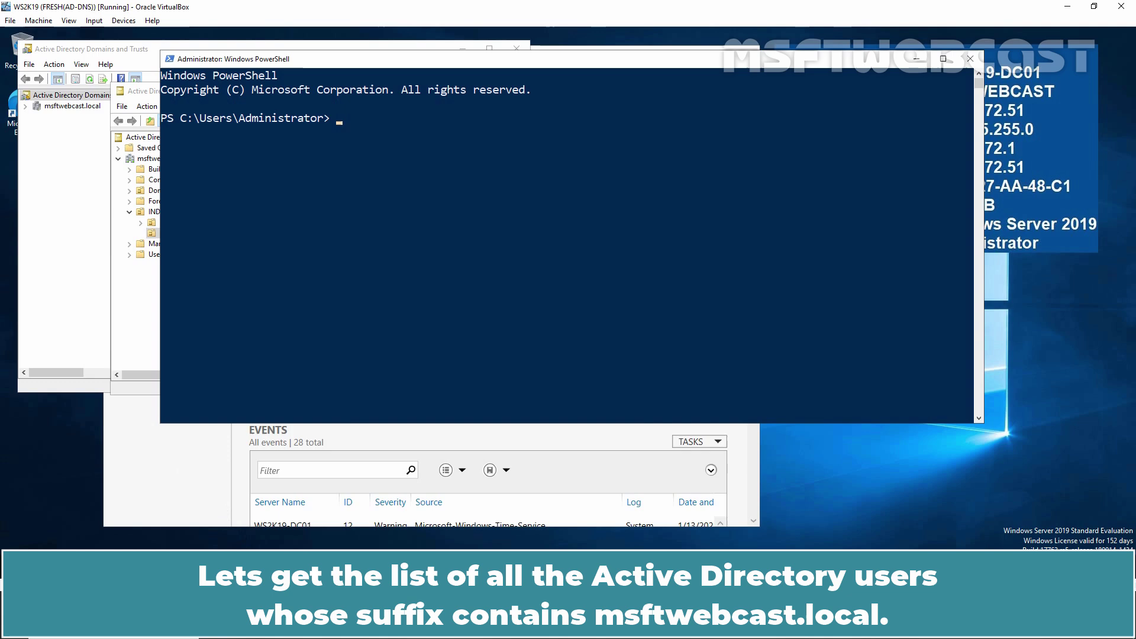
{"action": "key", "text": "alt+Tab"}
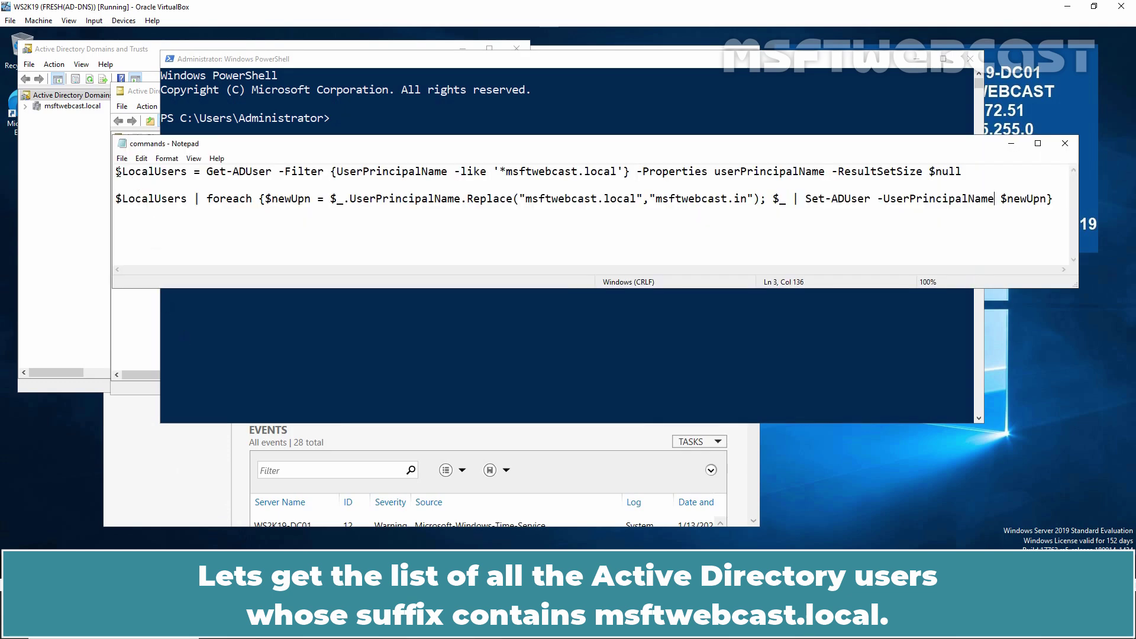
{"action": "left_click", "coordinate": [118, 171]}
{"action": "left_click", "coordinate": [966, 173], "text": "shift"}
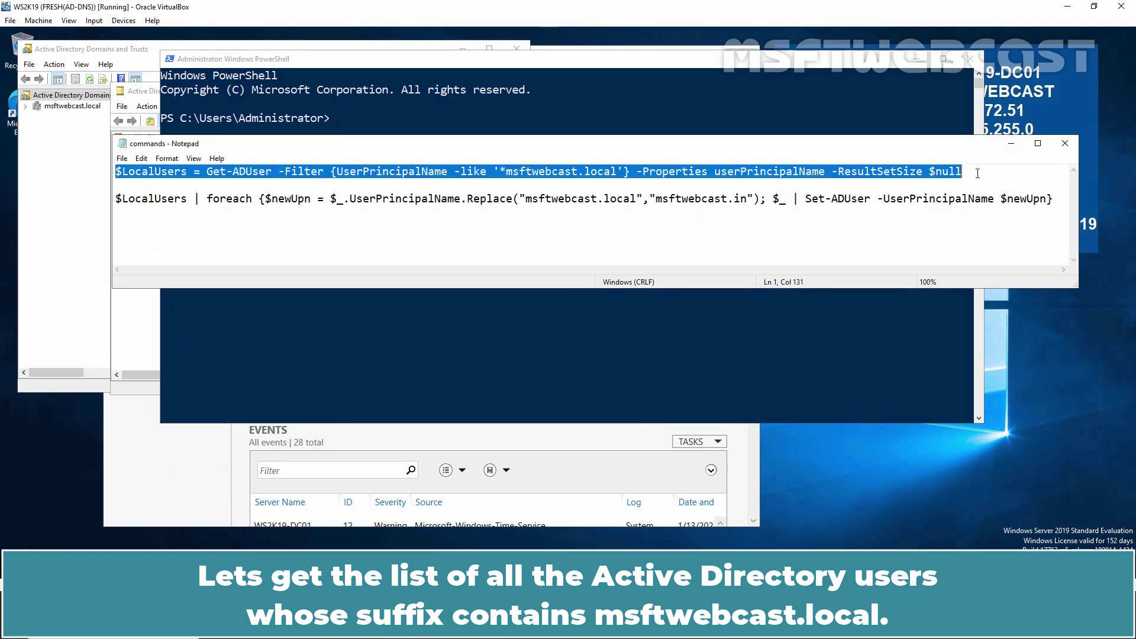
{"action": "left_click", "coordinate": [560, 91]}
{"action": "right_click", "coordinate": [541, 144]}
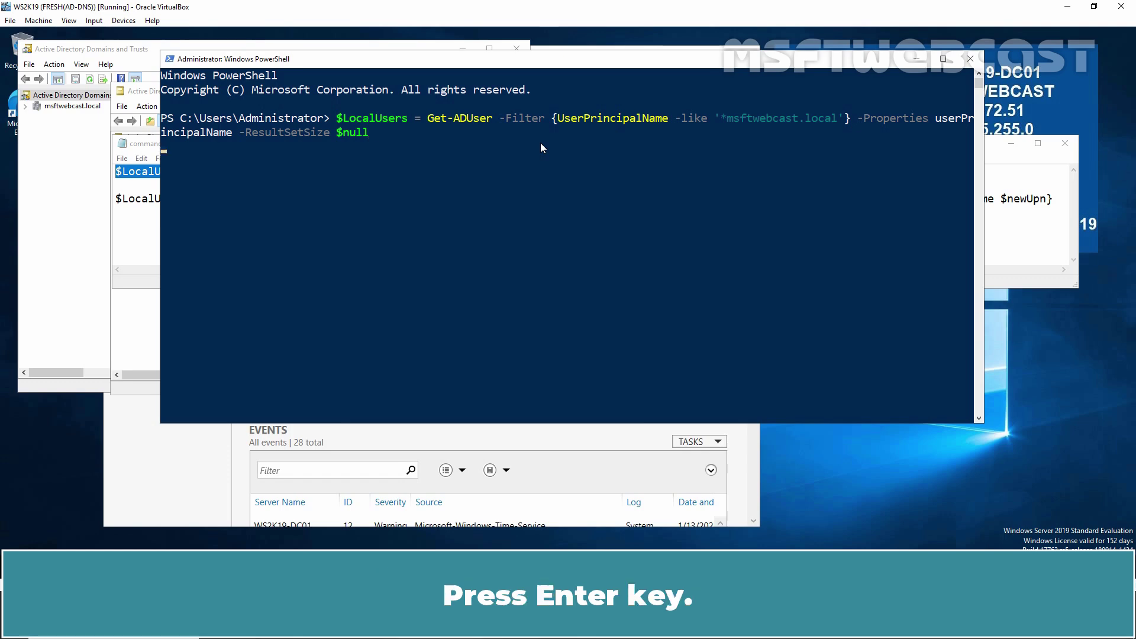
{"action": "key", "text": "Return"}
- Display $LocalUsers and list just their names with '$LocalUsers | fl name'
{"action": "type", "text": "$"}
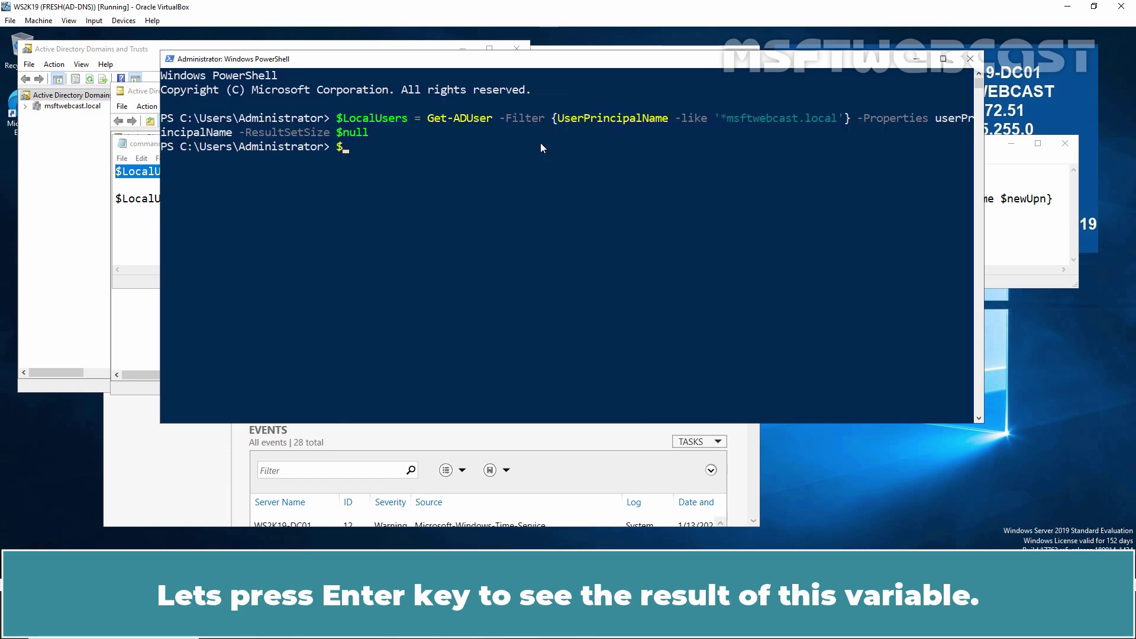
{"action": "type", "text": "LocalUsers"}
{"action": "key", "text": "Return"}
{"action": "type", "text": "| fl "}
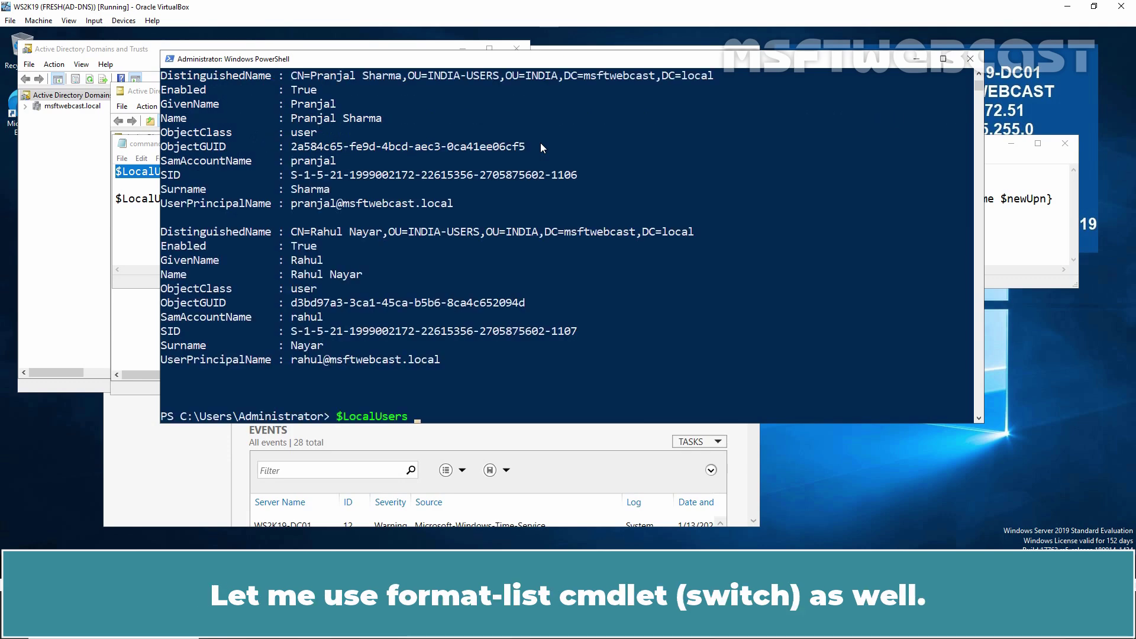
{"action": "type", "text": "name"}
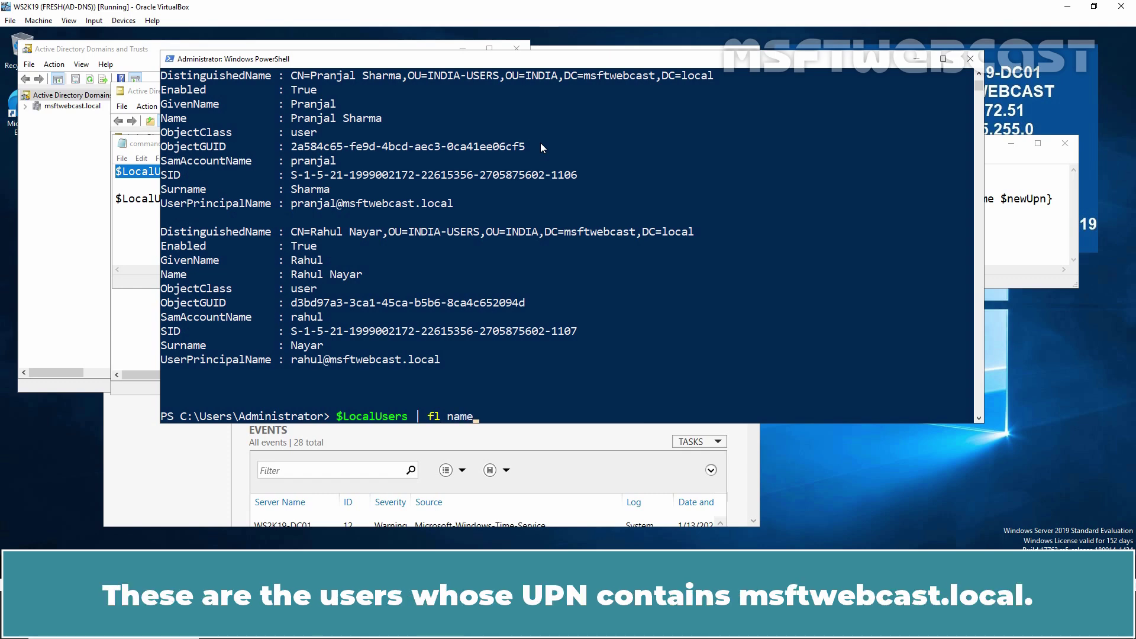
{"action": "key", "text": "Return"}
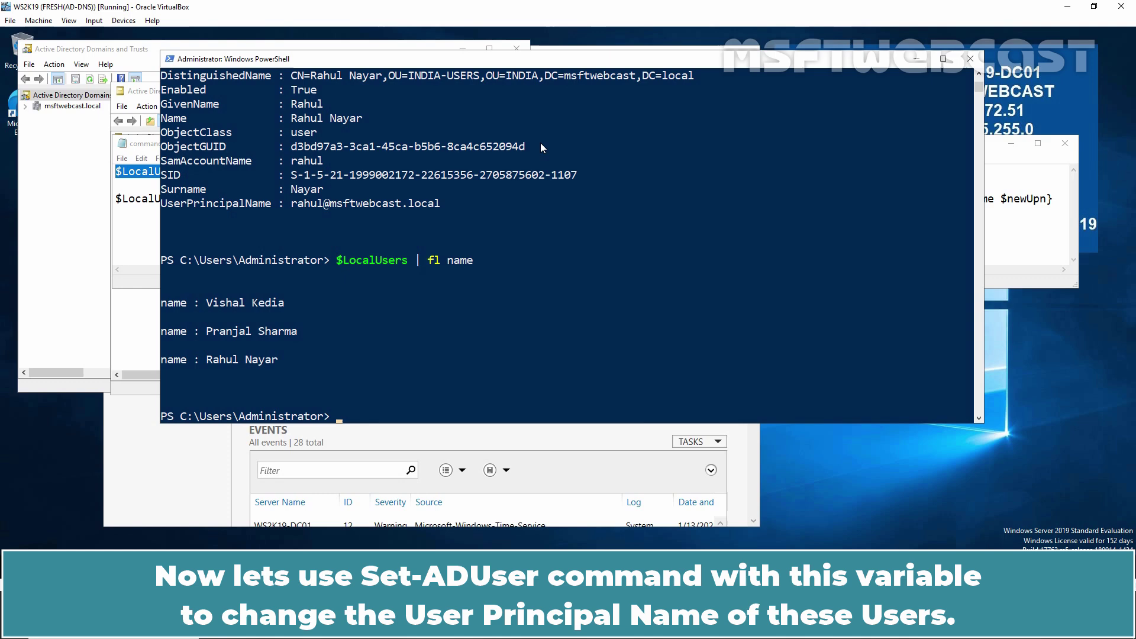
{"action": "key", "text": "alt+Tab"}
- Copy the foreach Set-ADUser command from Notepad and run it in PowerShell to replace msftwebcast.local with msftwebcast.in
{"action": "left_click", "coordinate": [1060, 206]}
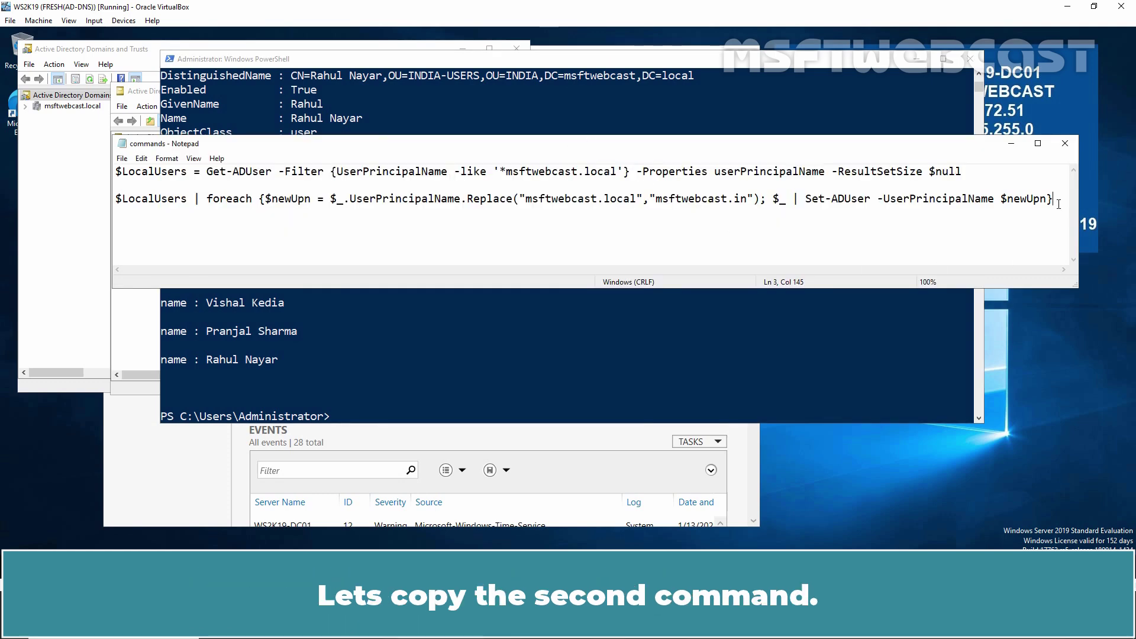
{"action": "key", "text": "shift+Home"}
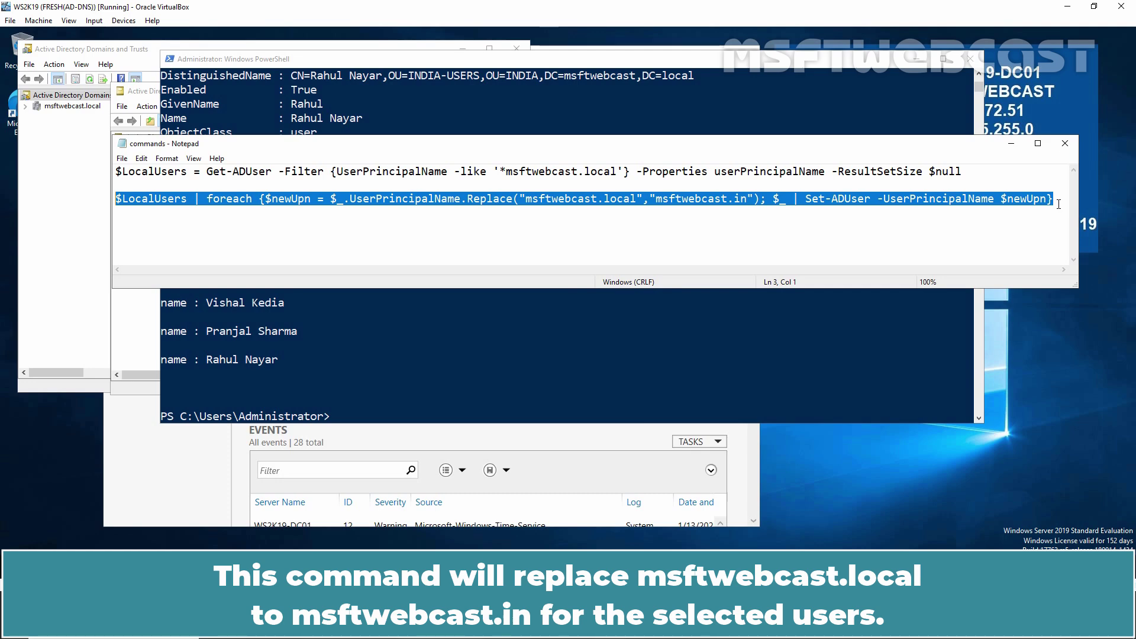
{"action": "key", "text": "alt+Tab"}
{"action": "right_click", "coordinate": [734, 279]}
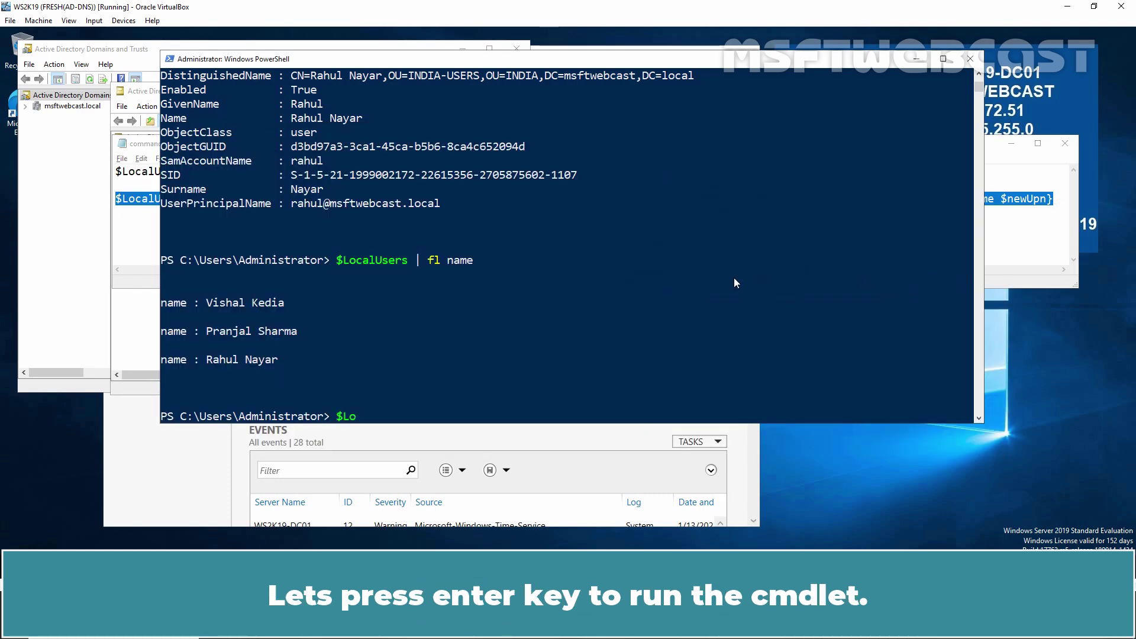
{"action": "key", "text": "Return"}
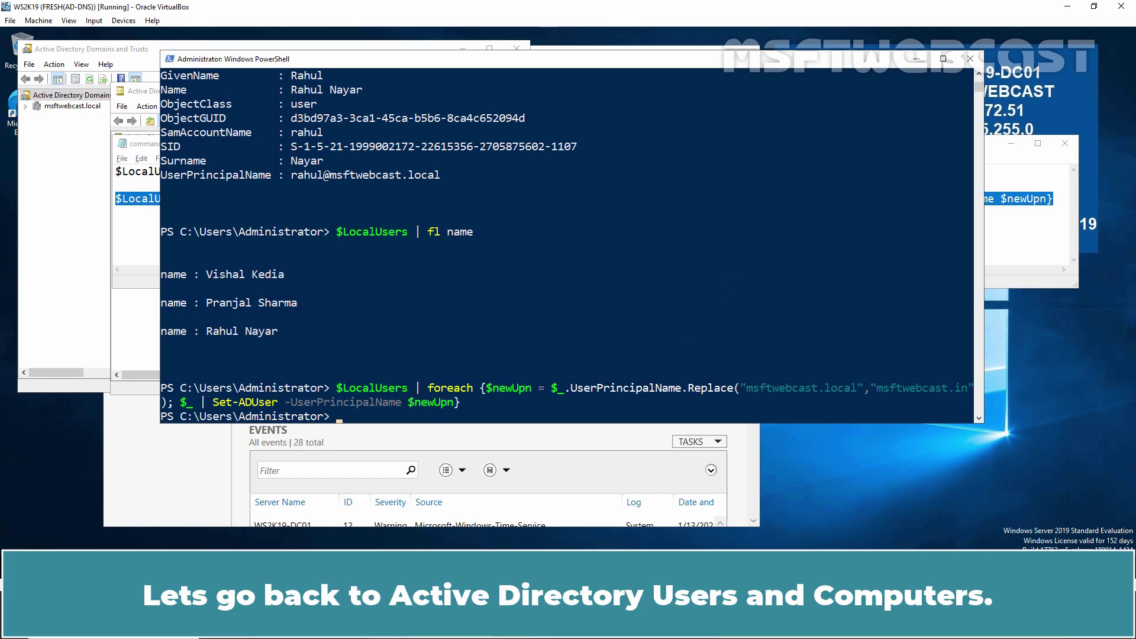
{"action": "key", "text": "alt+Tab"}
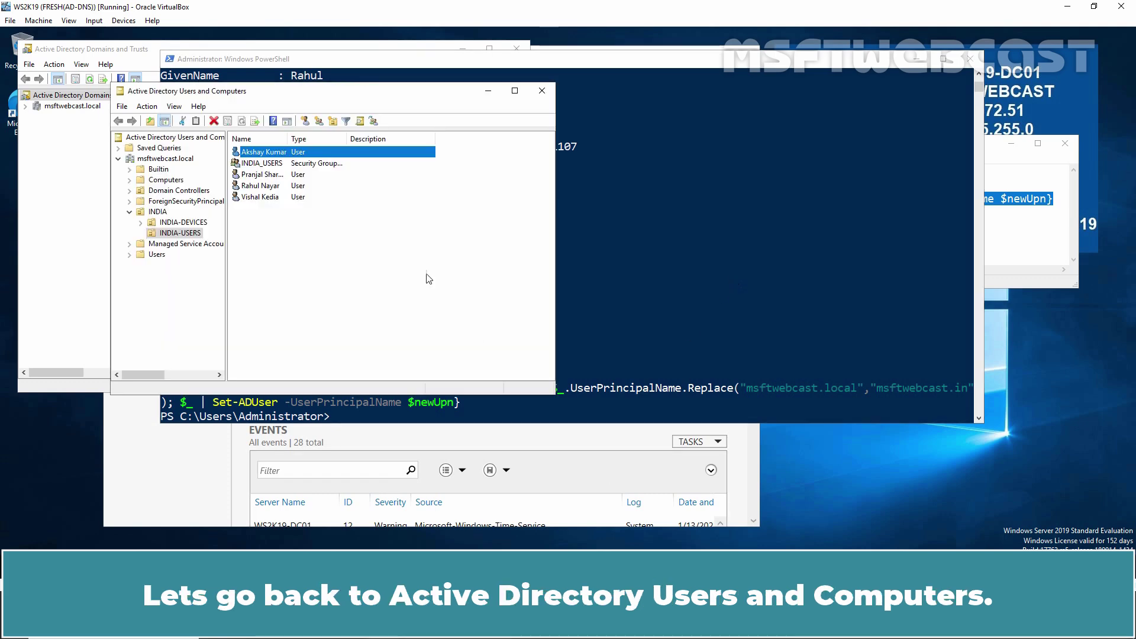
{"action": "right_click", "coordinate": [320, 253]}
{"action": "left_click", "coordinate": [349, 332]}
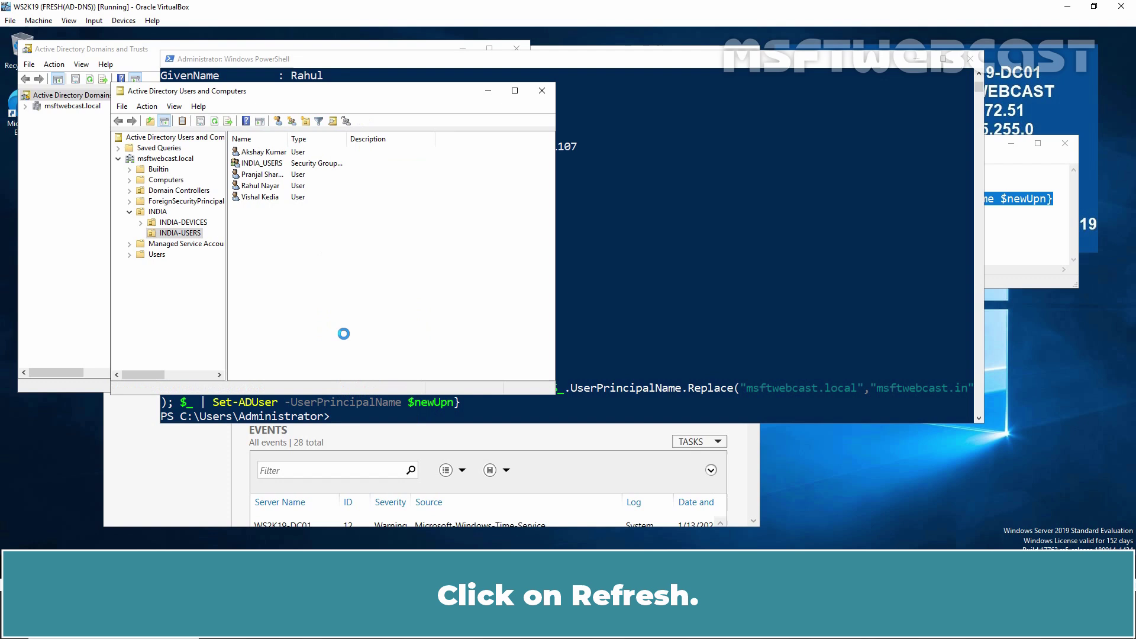
{"action": "double_click", "coordinate": [260, 175]}
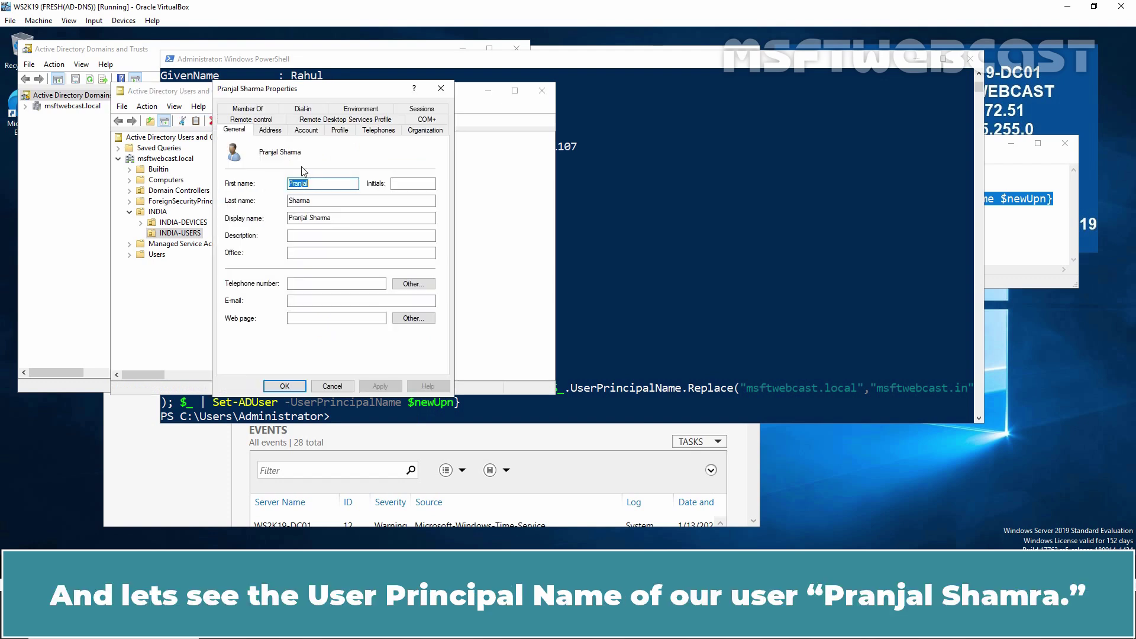
{"action": "left_click", "coordinate": [306, 130]}
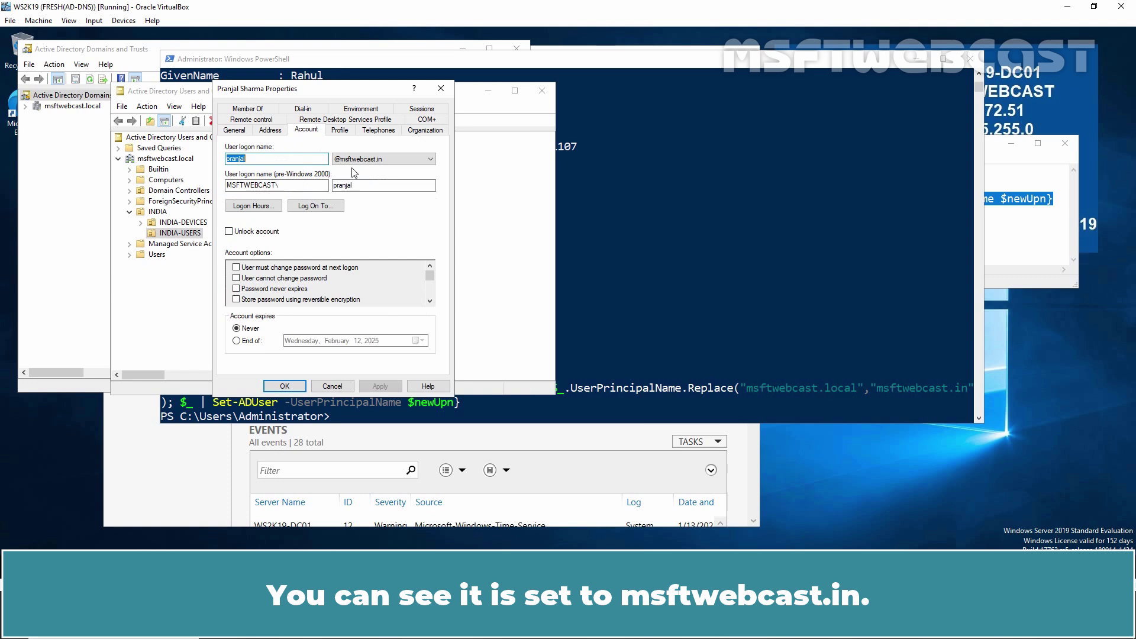
{"action": "left_click", "coordinate": [332, 386]}
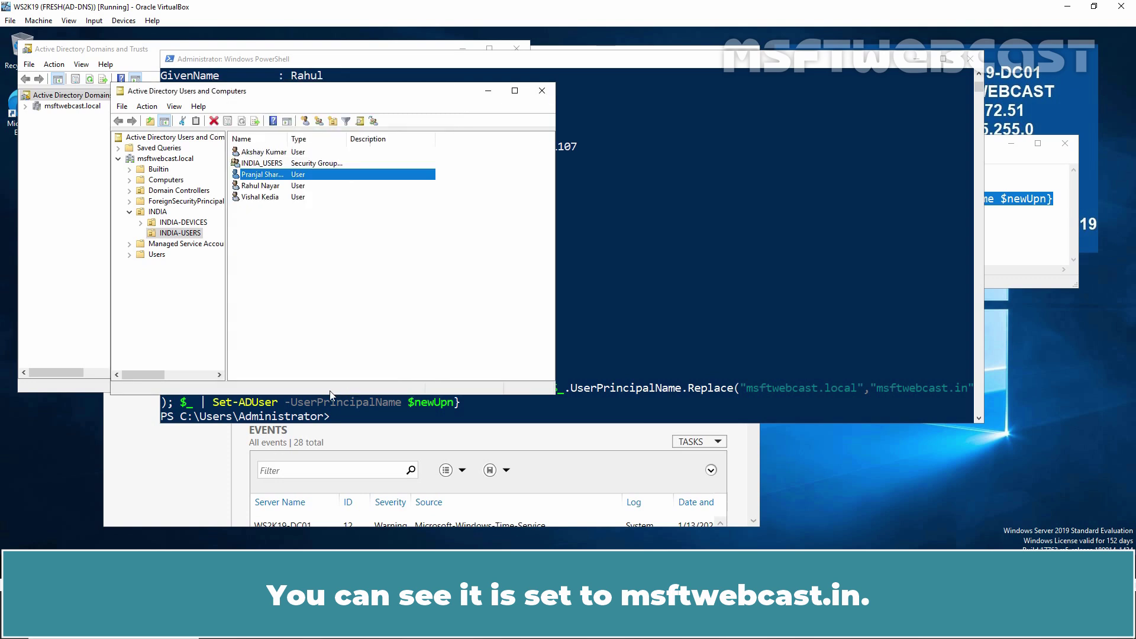
{"action": "double_click", "coordinate": [264, 186]}
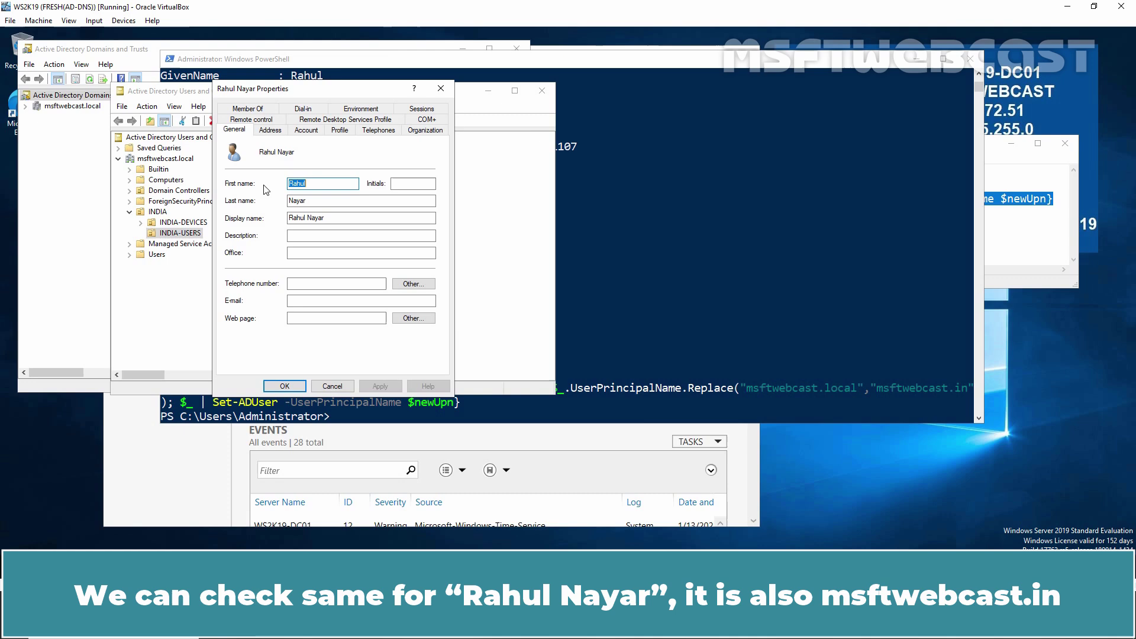
{"action": "left_click", "coordinate": [307, 130]}
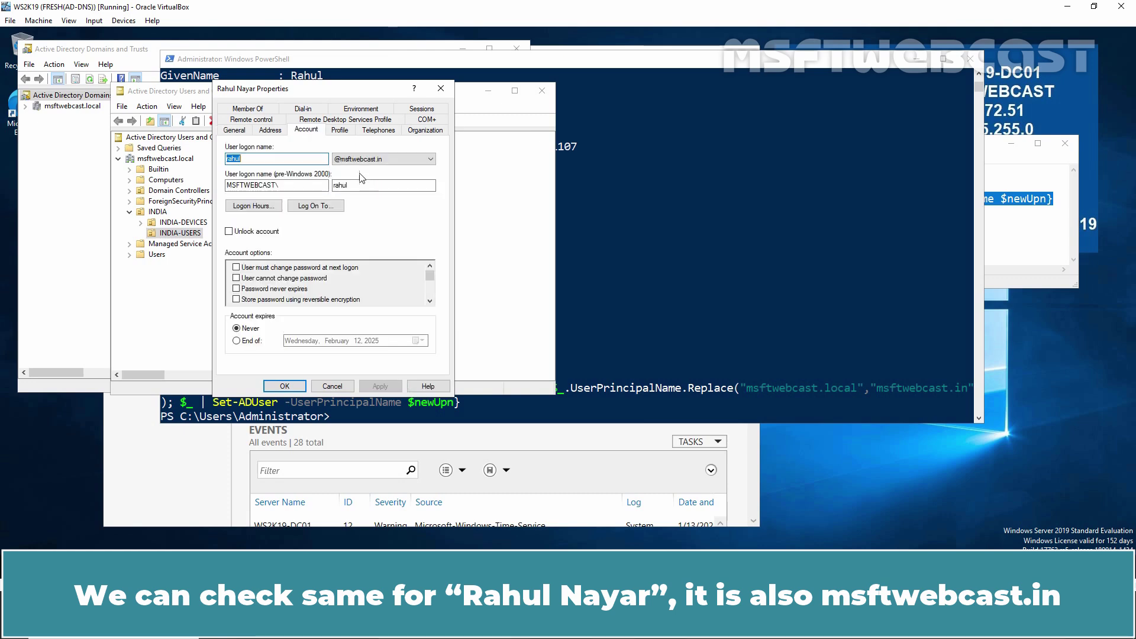
{"action": "left_click", "coordinate": [285, 386]}
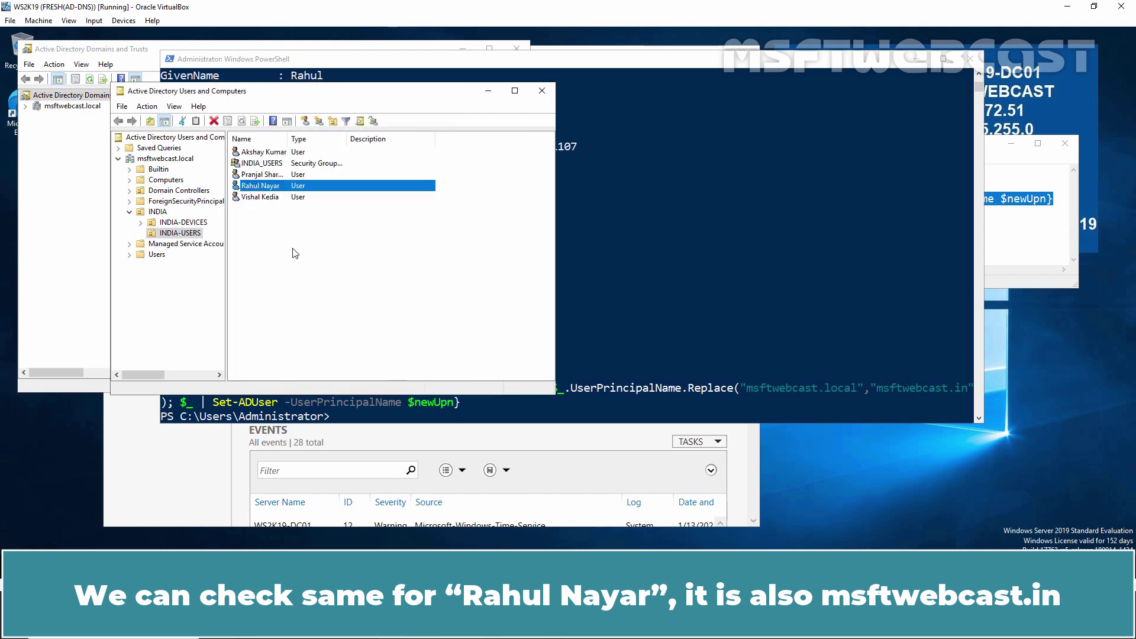
{"action": "double_click", "coordinate": [249, 198]}
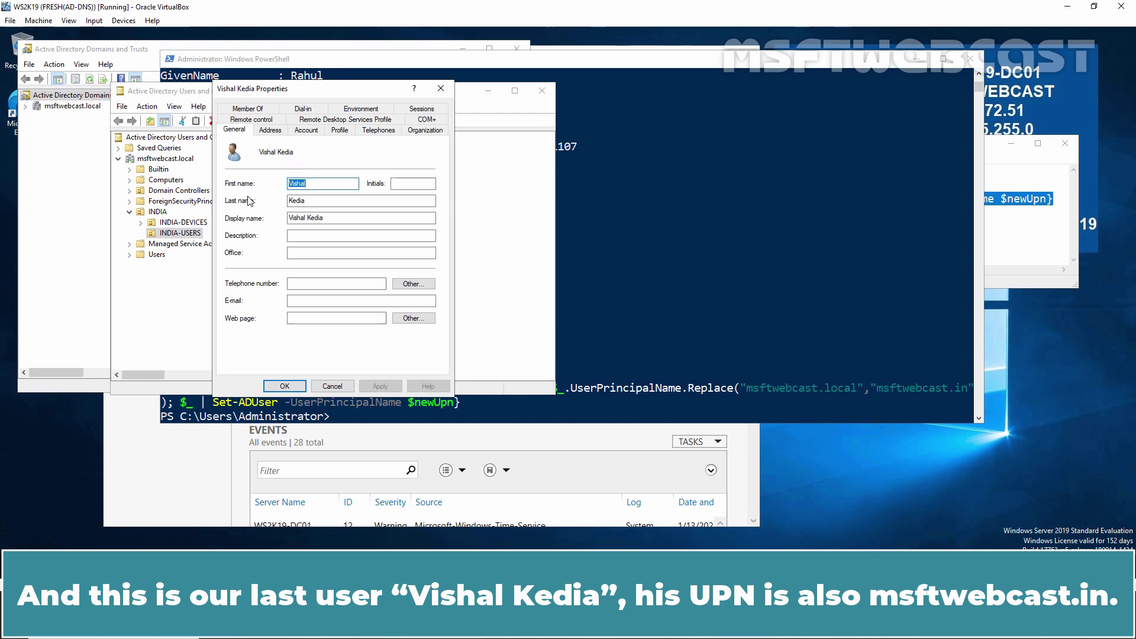
{"action": "left_click", "coordinate": [307, 129]}
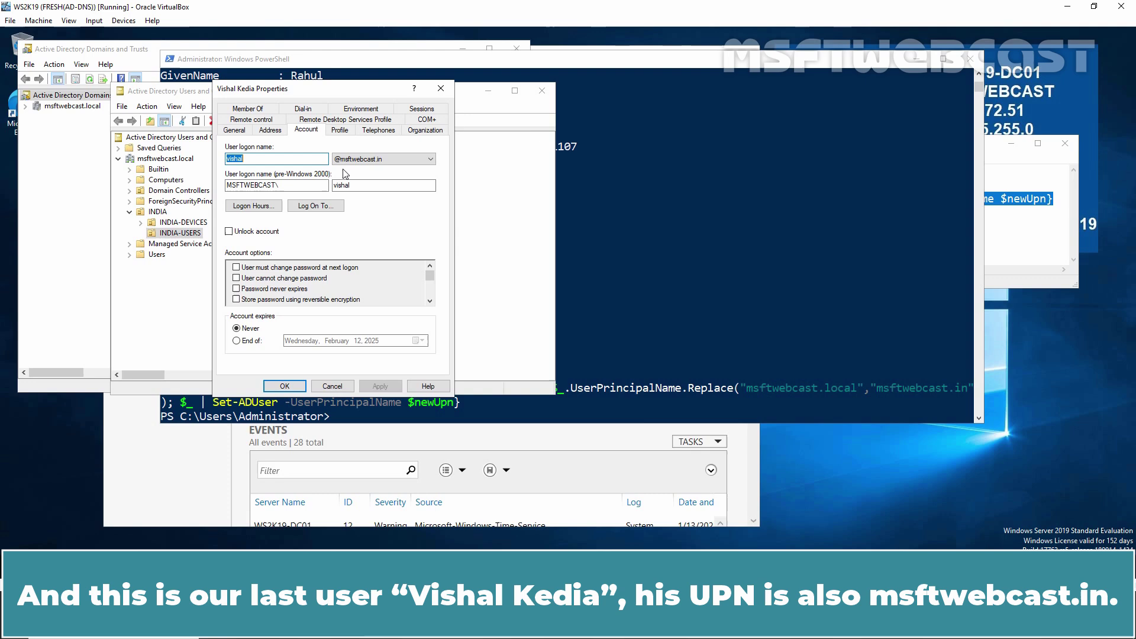
{"action": "left_click", "coordinate": [287, 387]}
{"action": "left_click", "coordinate": [619, 317]}
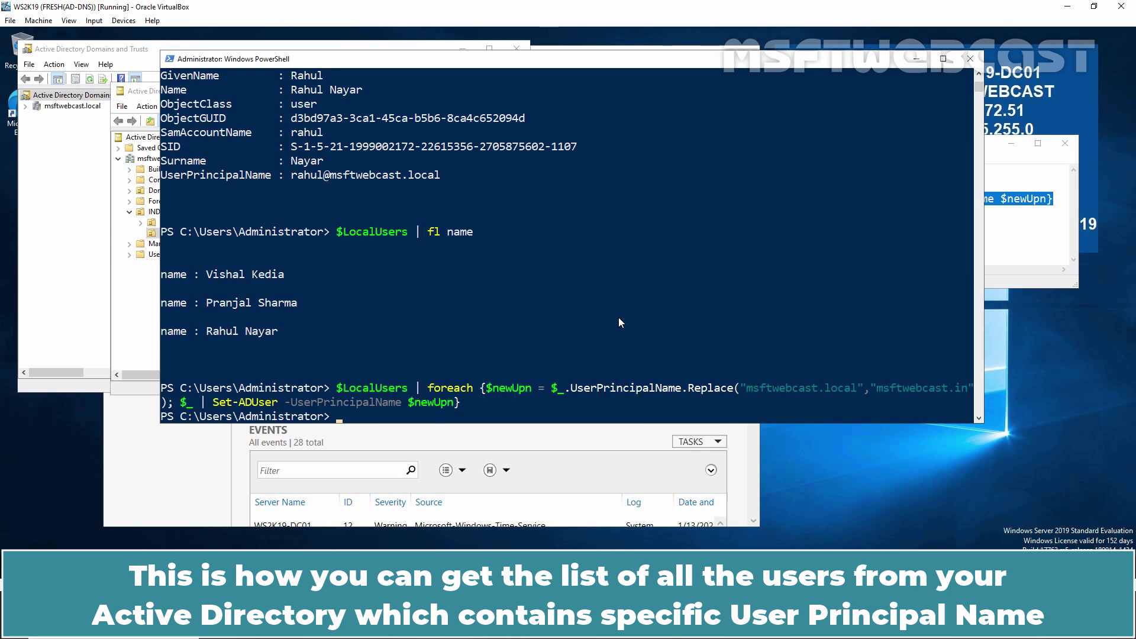
- Bring the Notepad commands file to the front
{"action": "left_click", "coordinate": [1013, 200]}
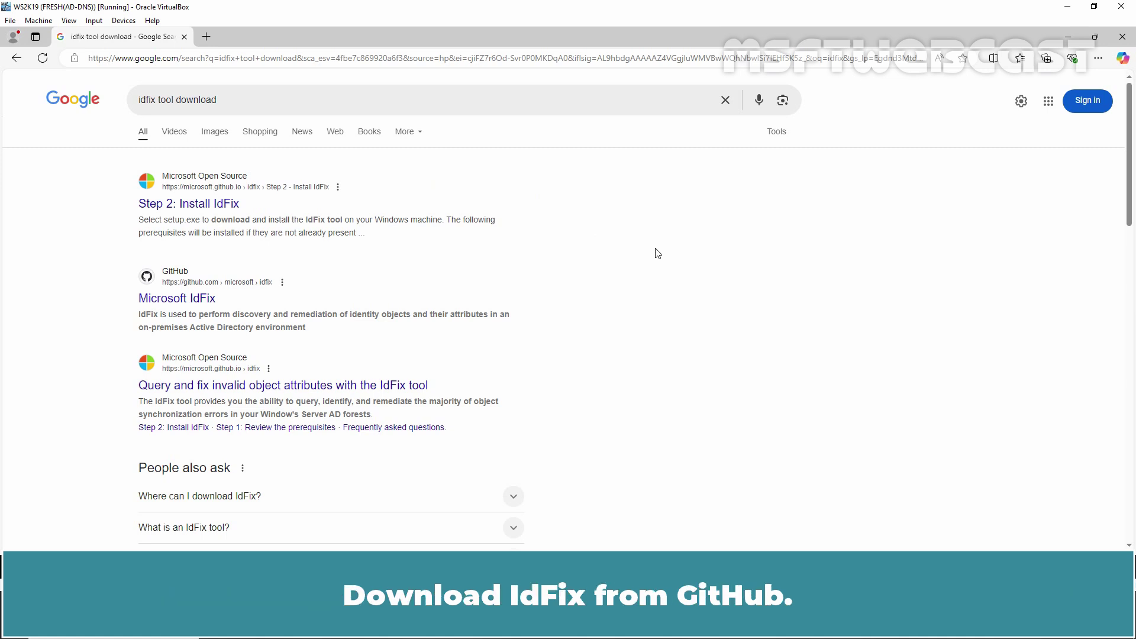
- Download the IdFix ClickOnce setup from the microsoft/idfix GitHub page and install it
{"action": "left_click", "coordinate": [170, 302]}
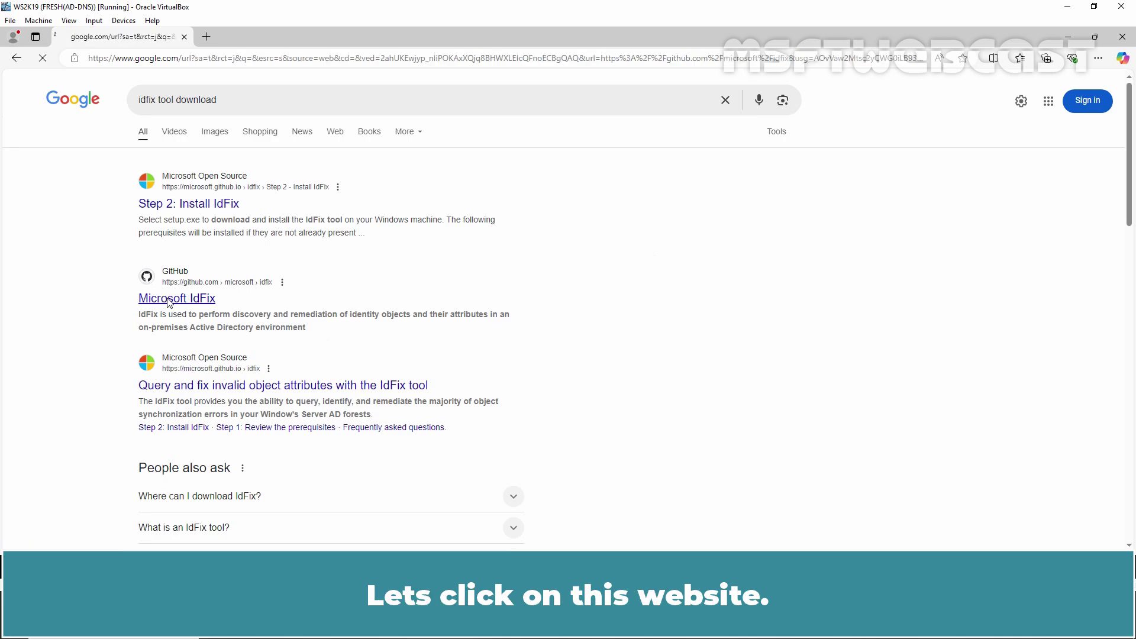
{"action": "scroll", "coordinate": [170, 303], "scroll_direction": "down", "scroll_amount": 5}
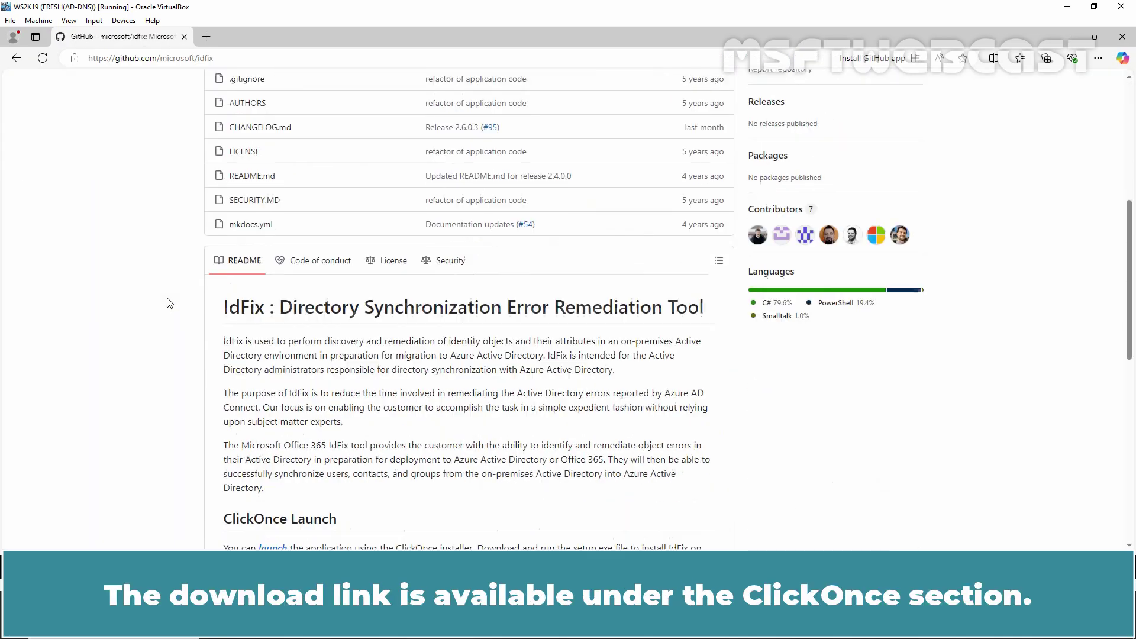
{"action": "scroll", "coordinate": [170, 303], "scroll_direction": "down", "scroll_amount": 5}
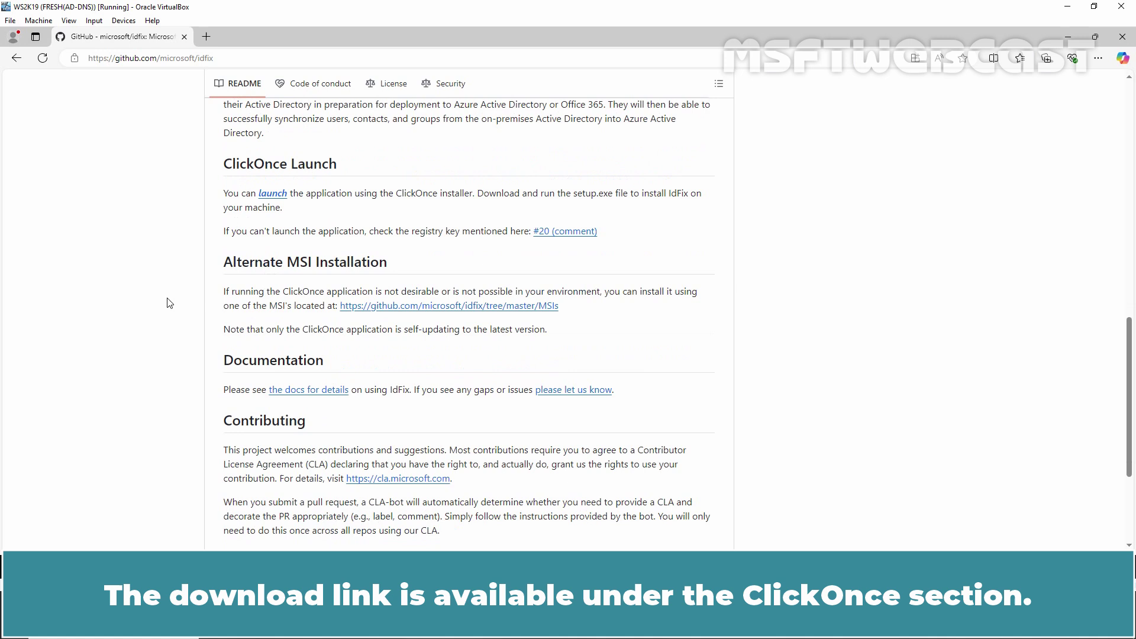
{"action": "left_click", "coordinate": [275, 197]}
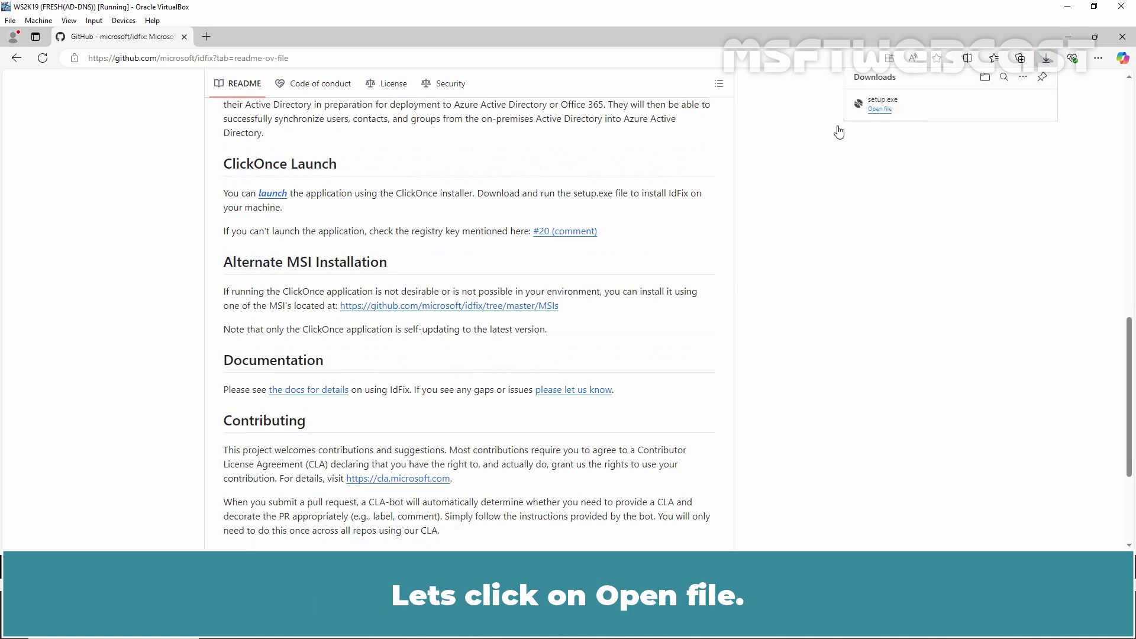
{"action": "left_click", "coordinate": [879, 110]}
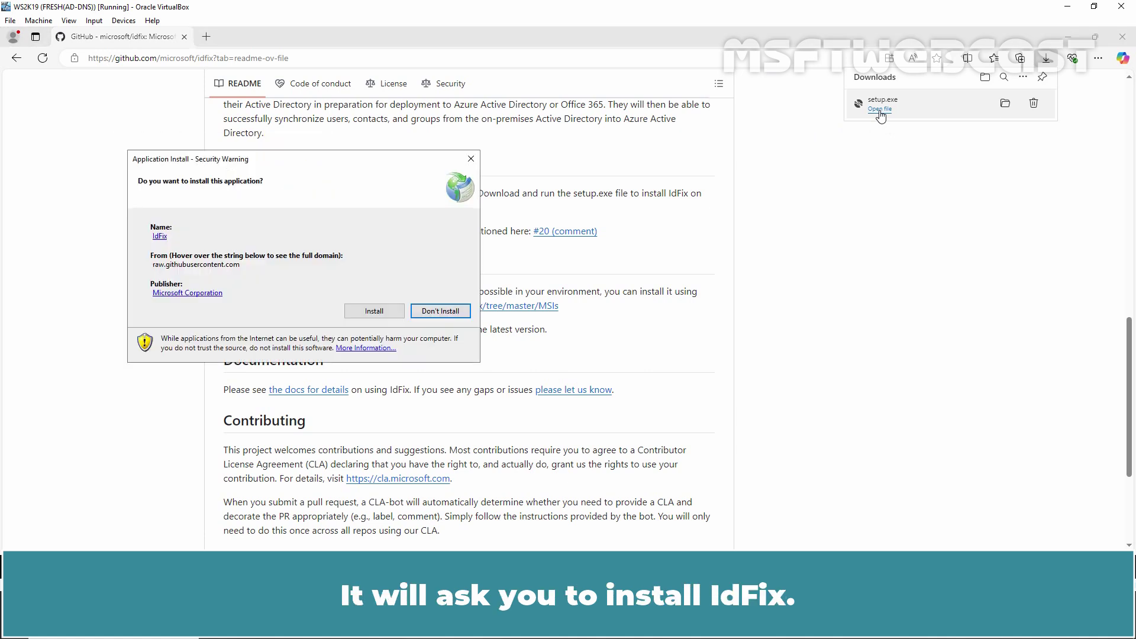
{"action": "left_click", "coordinate": [371, 312]}
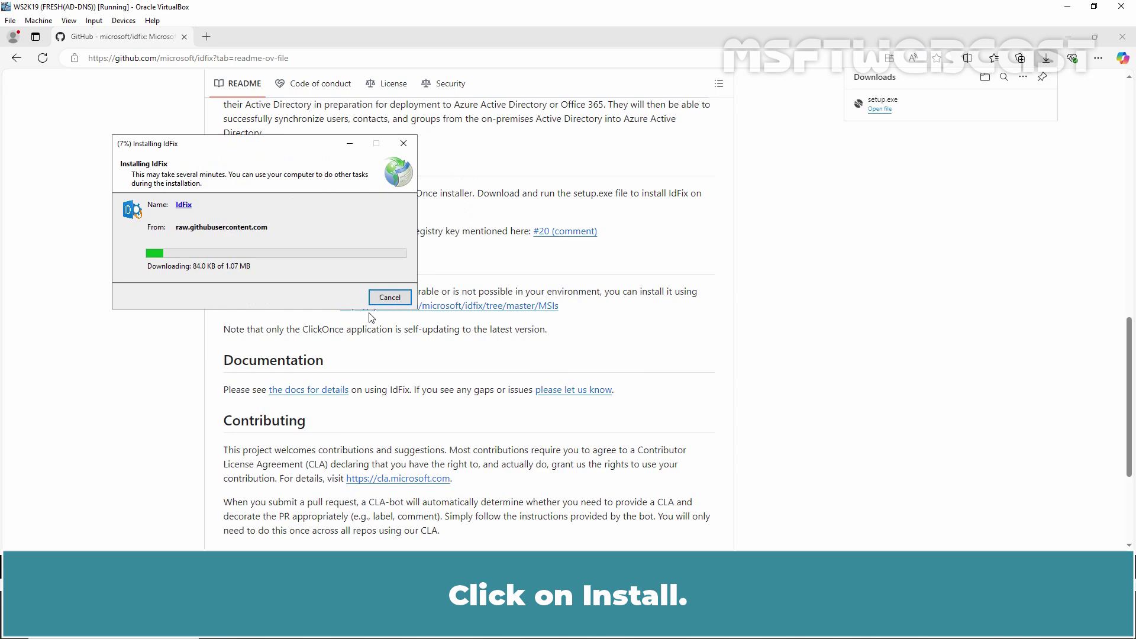
- Close Edge, both AD consoles and Notepad, then accept the IdFix privacy statement
{"action": "left_click", "coordinate": [1122, 37]}
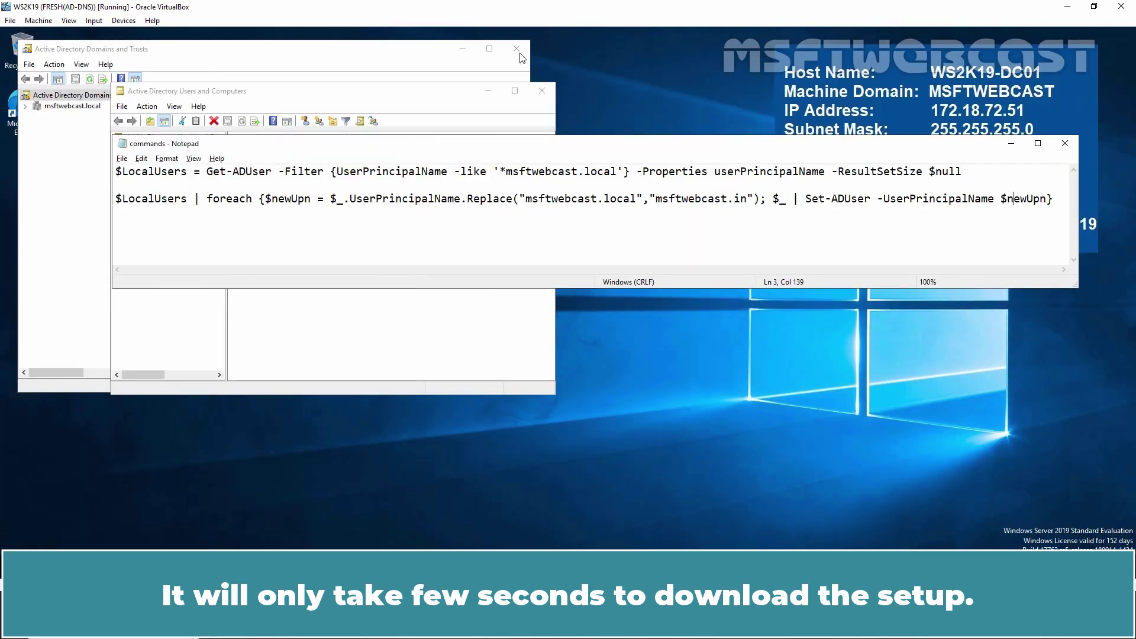
{"action": "left_click", "coordinate": [516, 48]}
{"action": "left_click", "coordinate": [542, 91]}
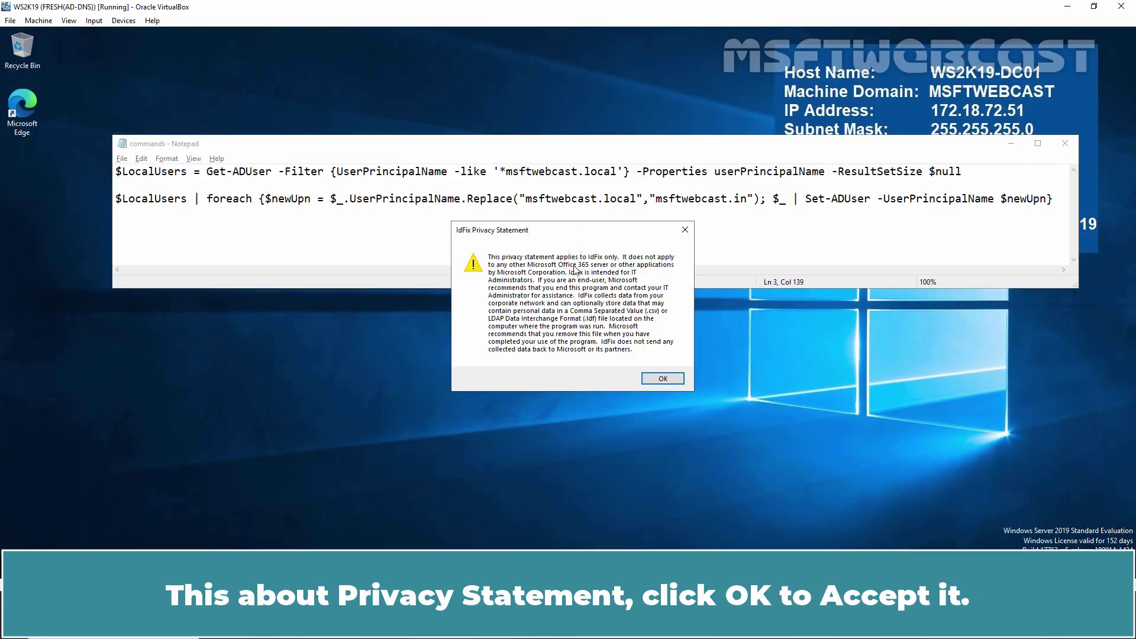
{"action": "left_click", "coordinate": [1065, 145]}
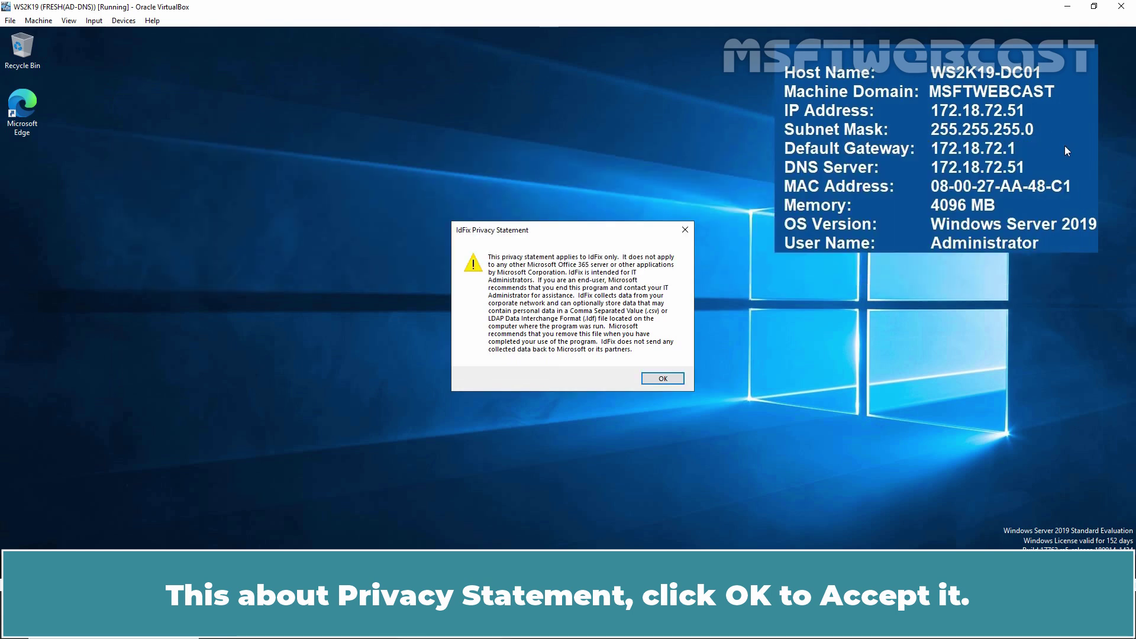
{"action": "left_click", "coordinate": [664, 379]}
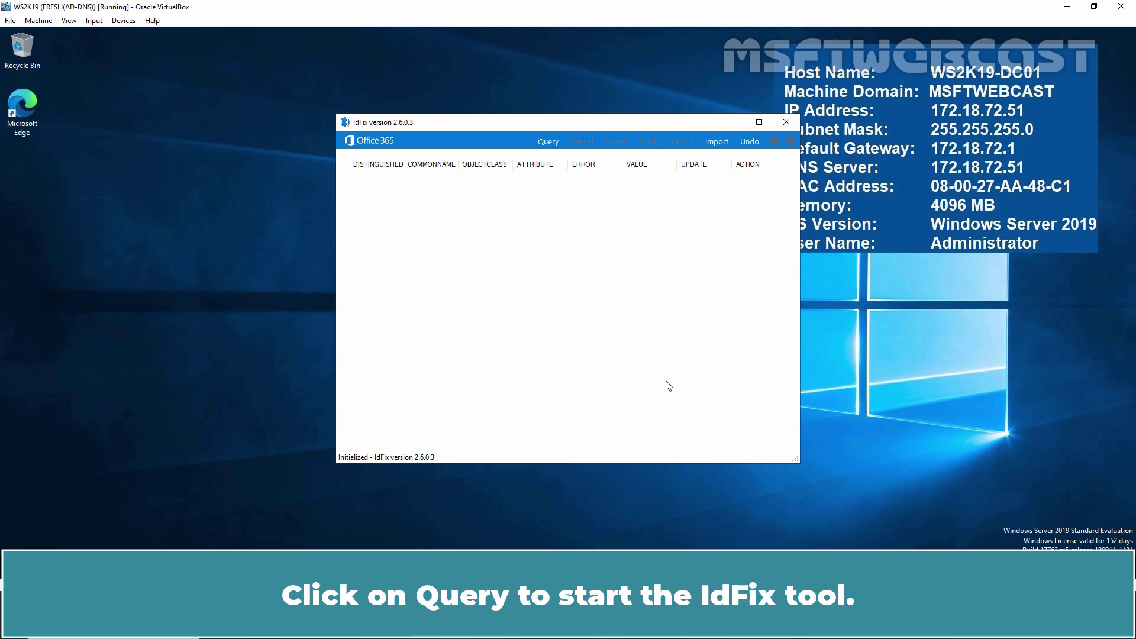
- Run the IdFix directory query, answering Yes to the schema replication warning
{"action": "left_click", "coordinate": [544, 142]}
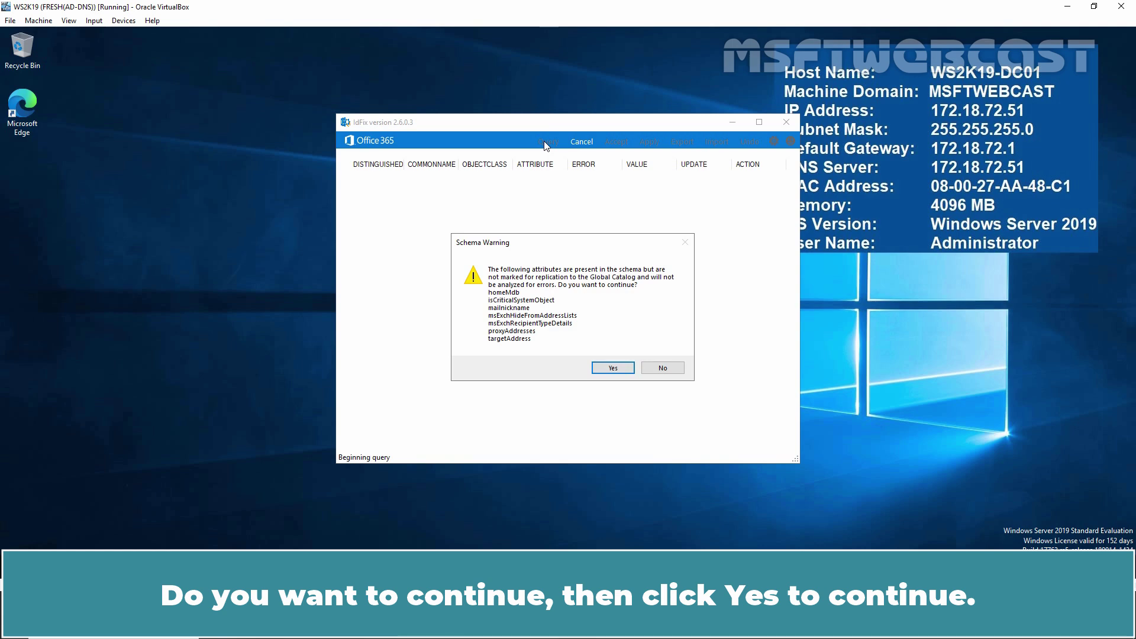
{"action": "left_click", "coordinate": [610, 368]}
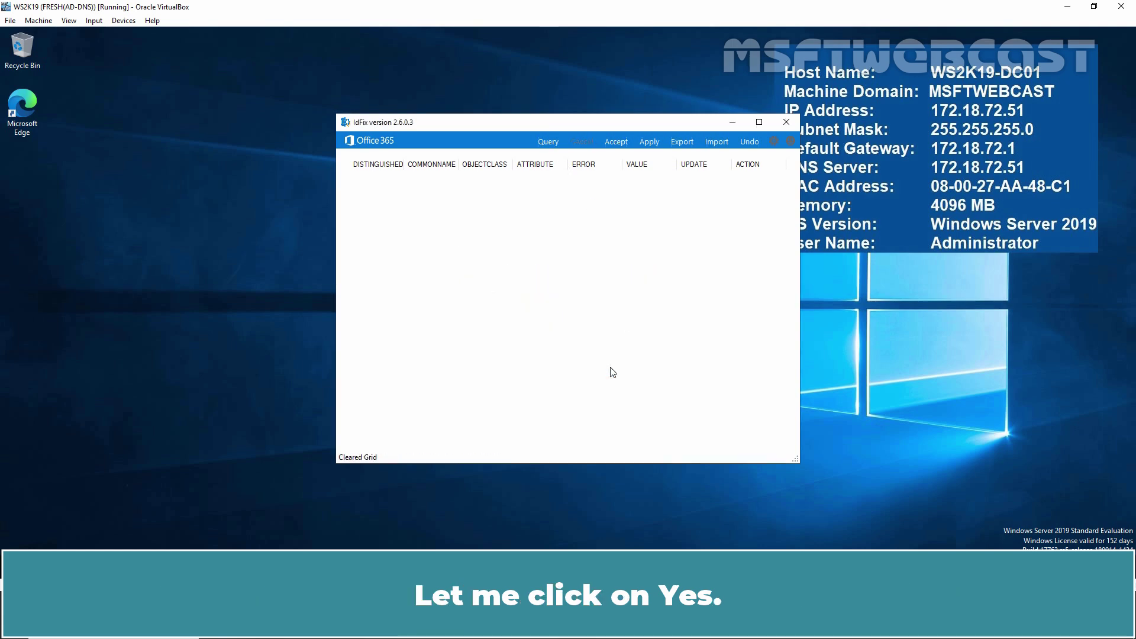